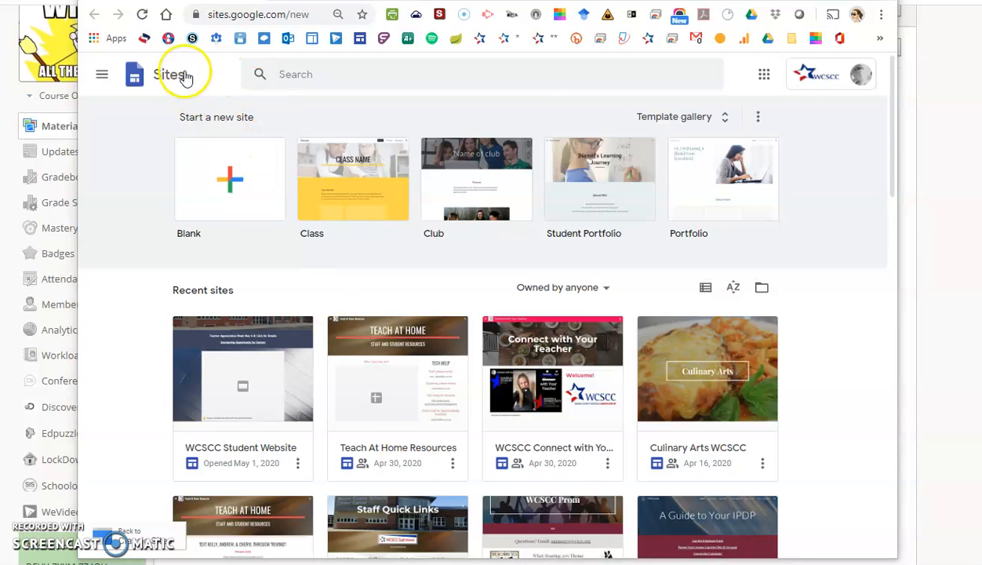
Create a new blank site and name the site document Dogs.
left_click(218, 178)
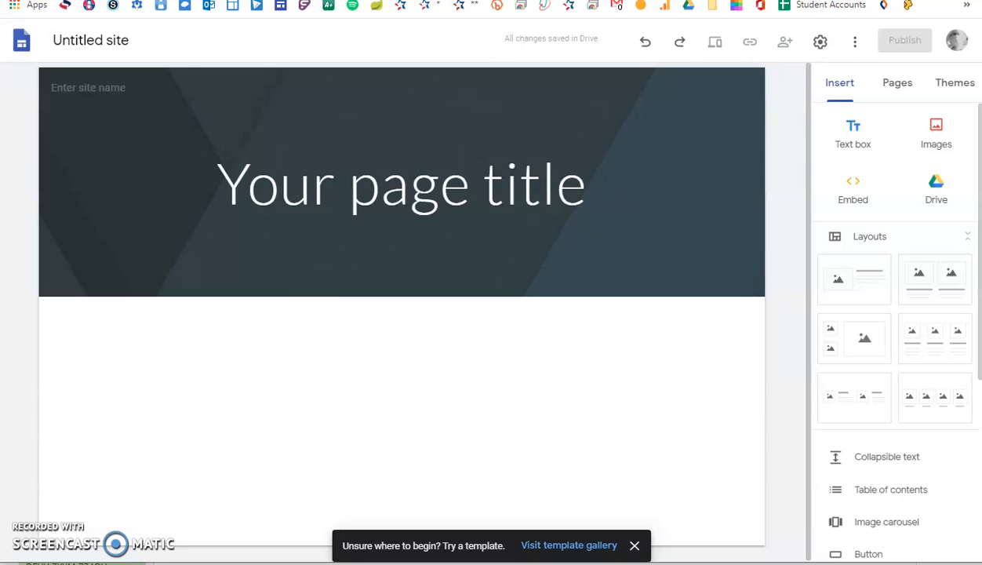
left_click(430, 159)
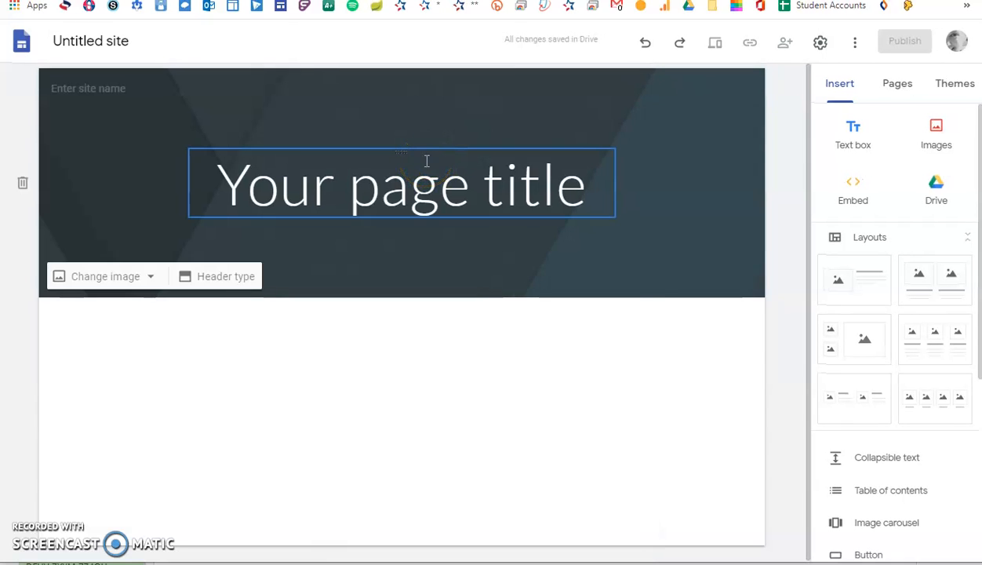
left_click(99, 43)
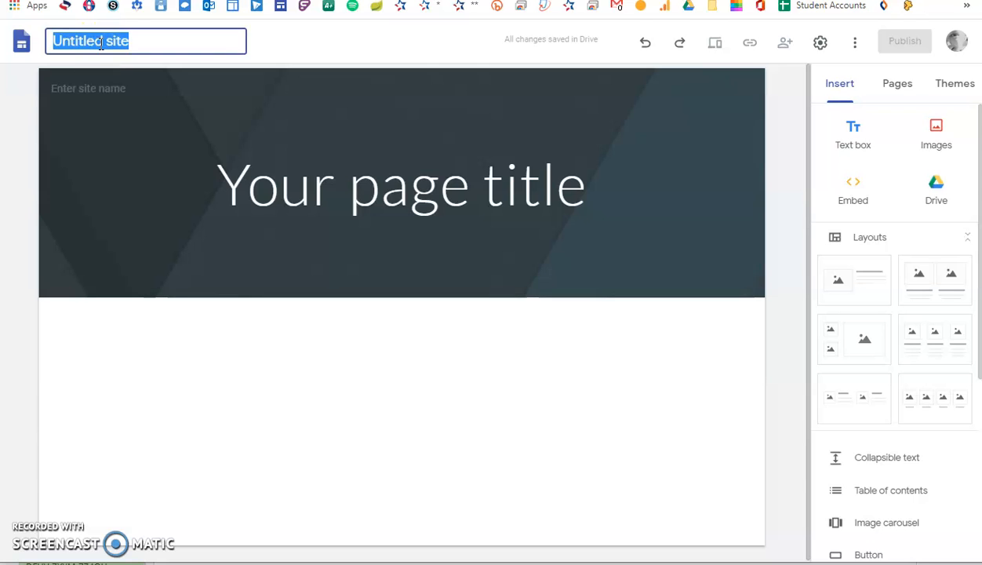
type("Dogs")
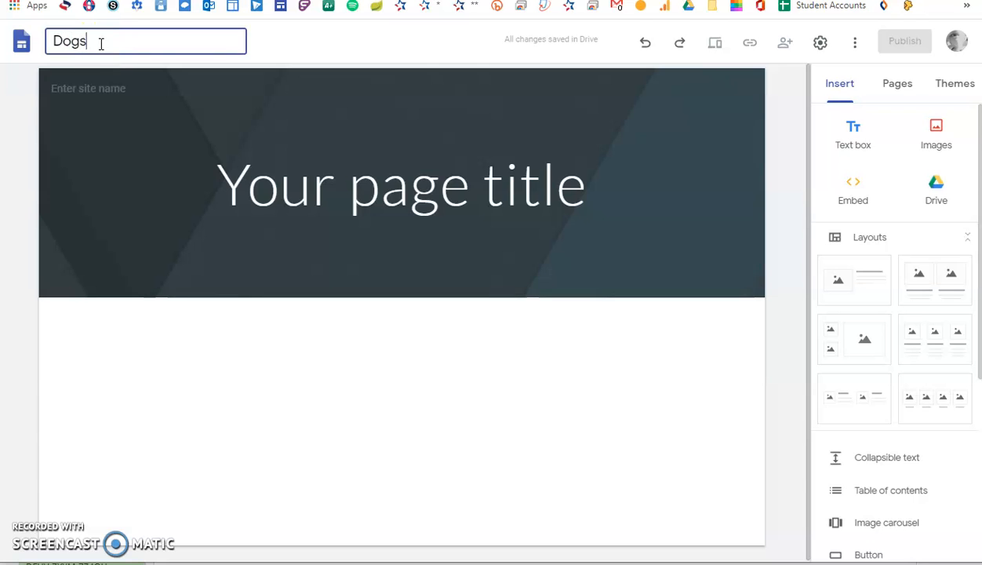
left_click(278, 144)
Replace the placeholder page title in the header with Dogs.
left_click(332, 213)
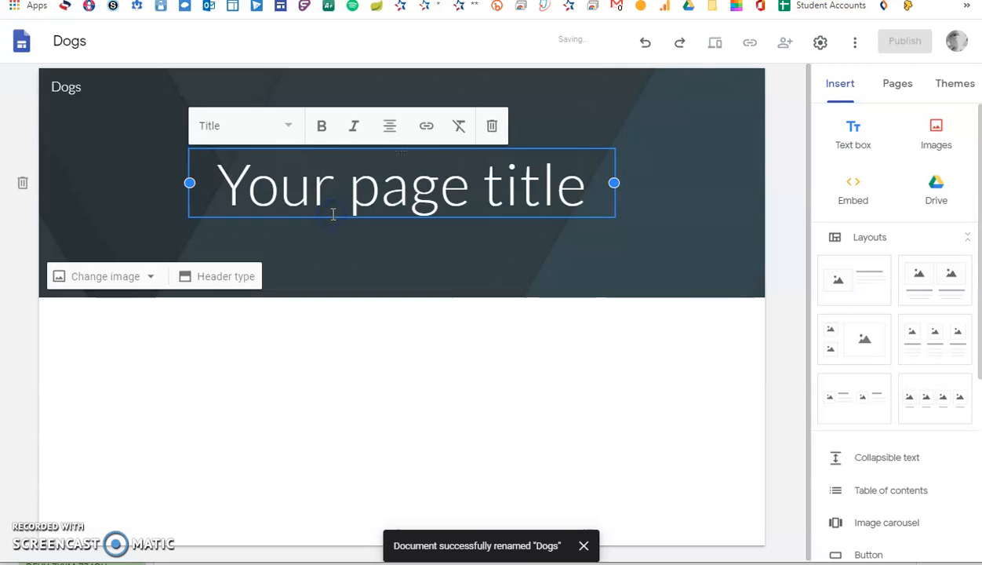
triple_click(357, 202)
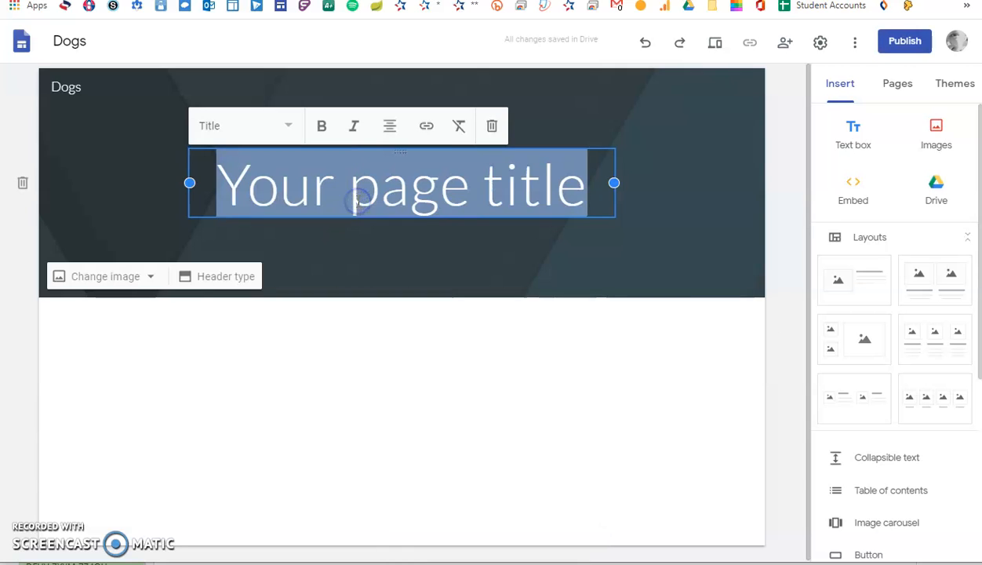
type("Dogs")
left_click(359, 312)
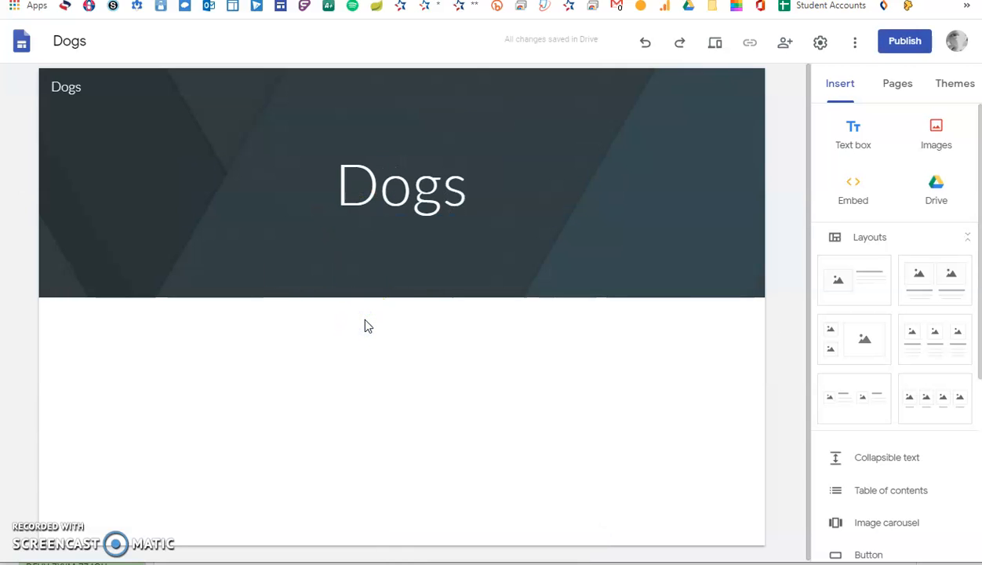
Insert a text box reading "Dogs are cool" below the header and narrow it to fit its text.
left_click(859, 147)
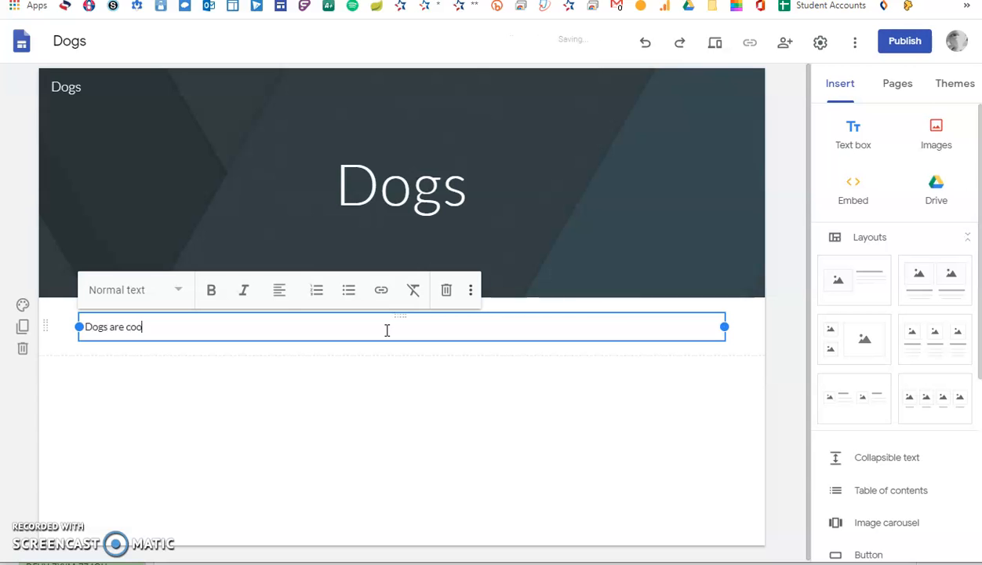
left_click_drag(724, 324, 174, 323)
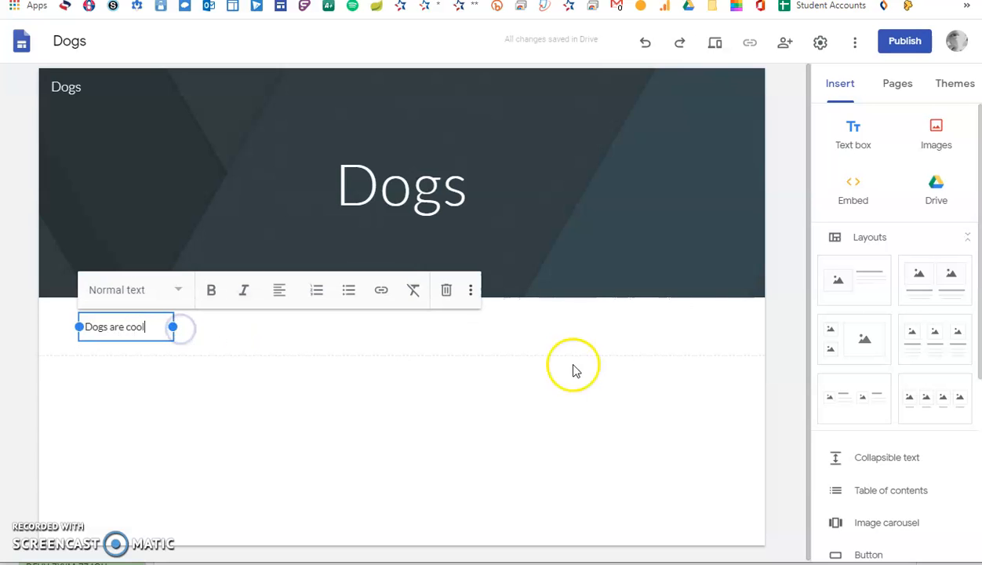
Add a second, narrower text box in a new section below, near its middle, reading "Cats are not cool".
left_click(848, 133)
left_click_drag(81, 385, 495, 380)
left_click_drag(552, 396, 557, 396)
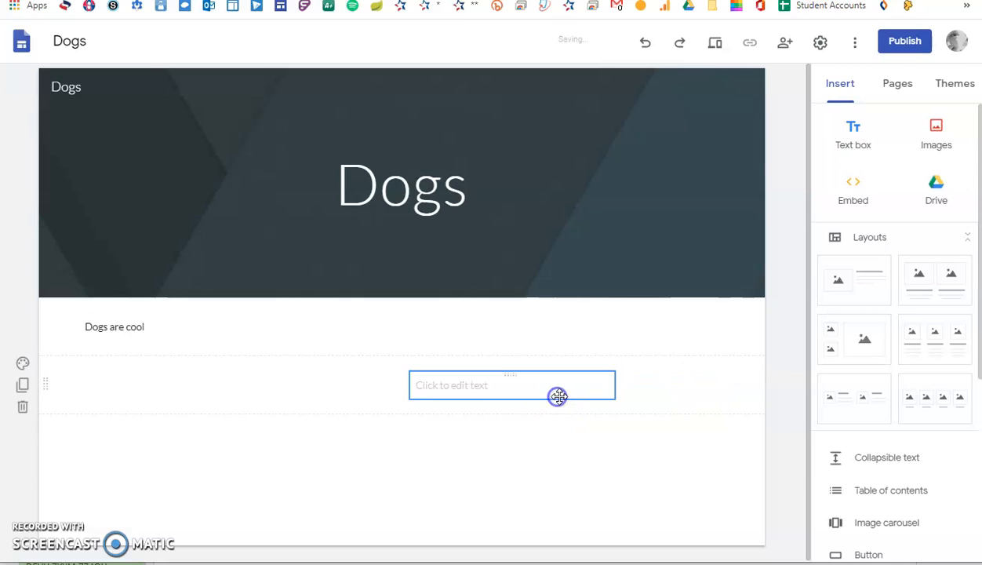
left_click(557, 384)
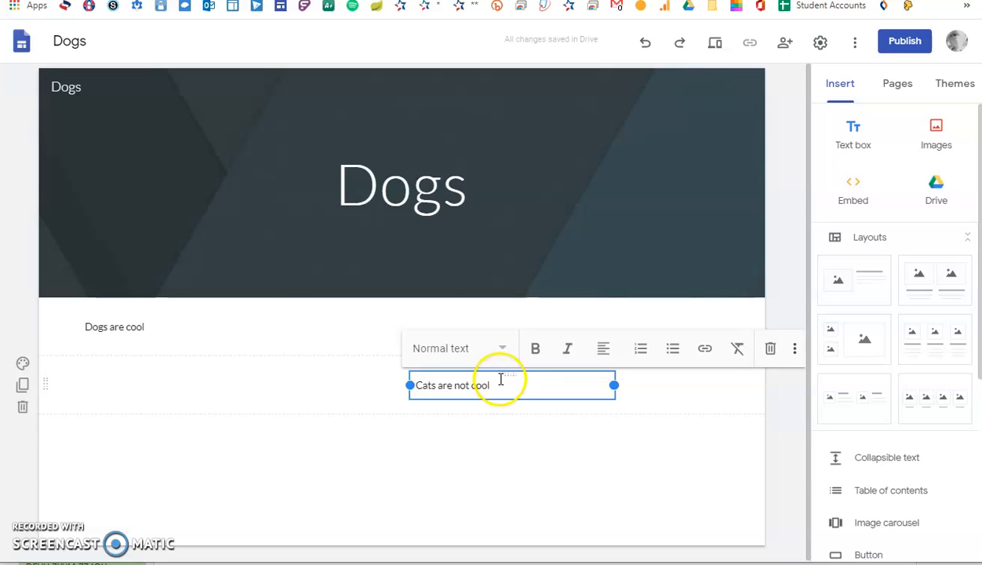
Move the cats text box up into the first section and place the dogs text box to its right.
left_click_drag(509, 375, 300, 334)
left_click(127, 323)
left_click_drag(125, 314, 447, 322)
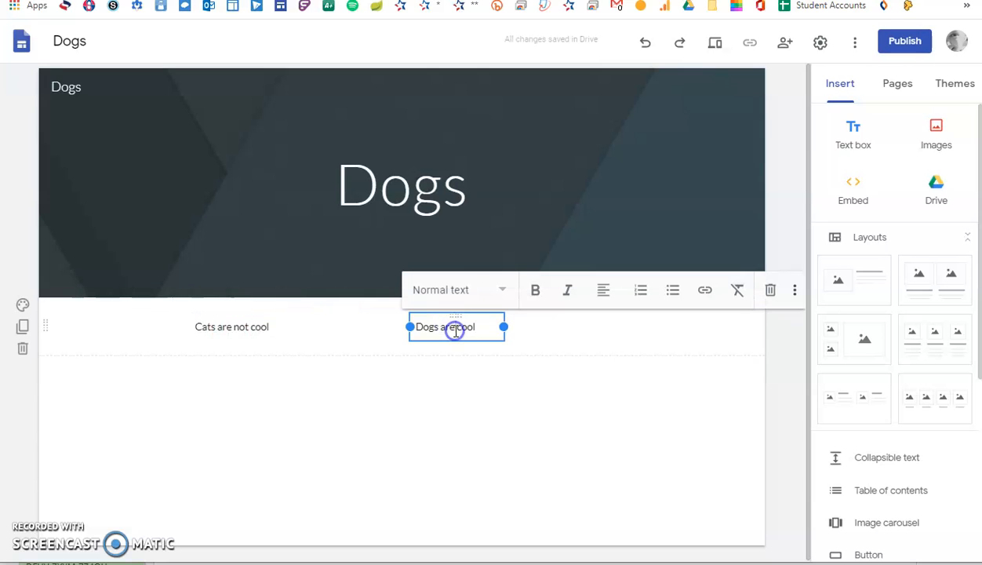
Apply the Title style to "Dogs are cool" and widen its text box so the text fits on one line.
left_click(475, 295)
left_click(478, 339)
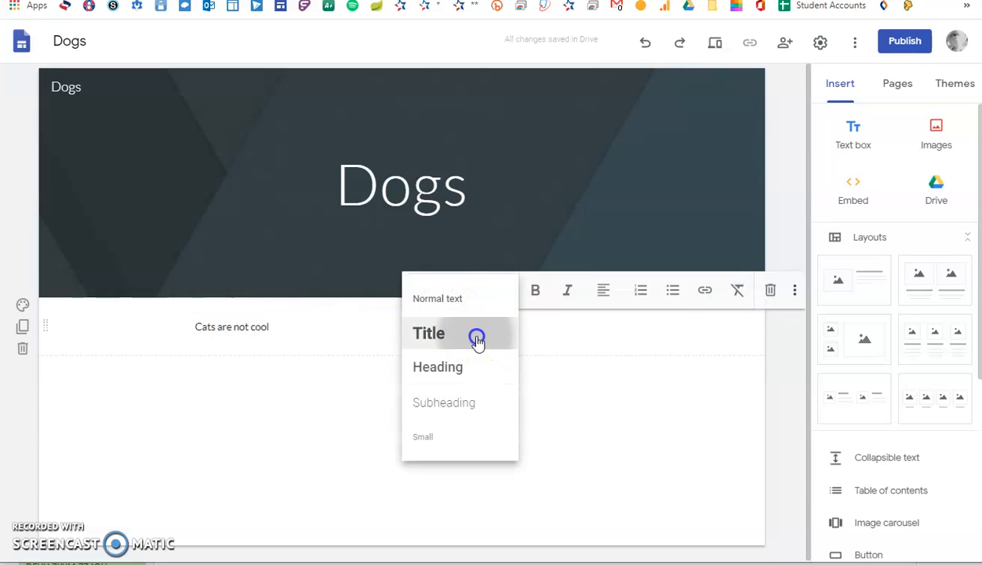
left_click_drag(502, 370, 669, 356)
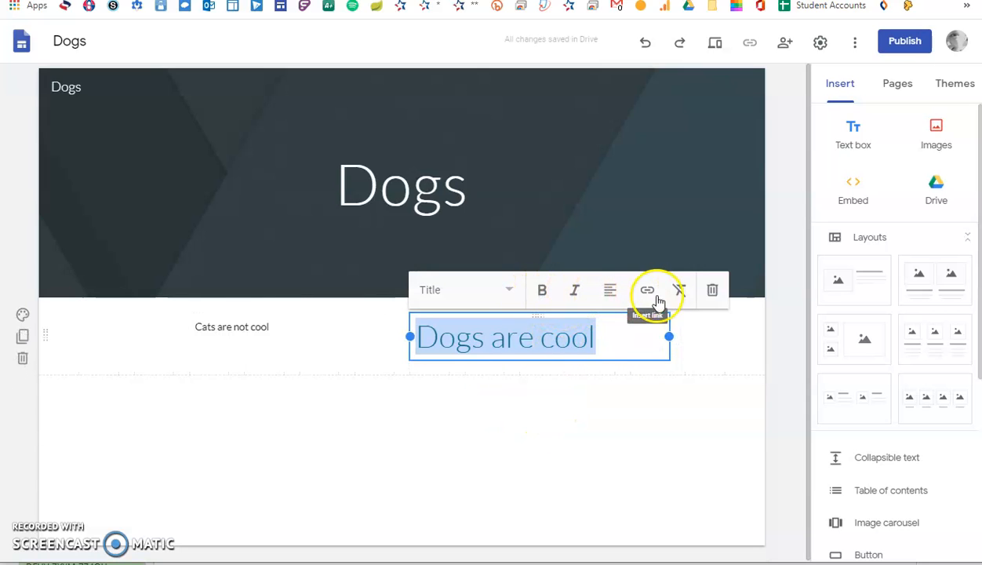
triple_click(256, 328)
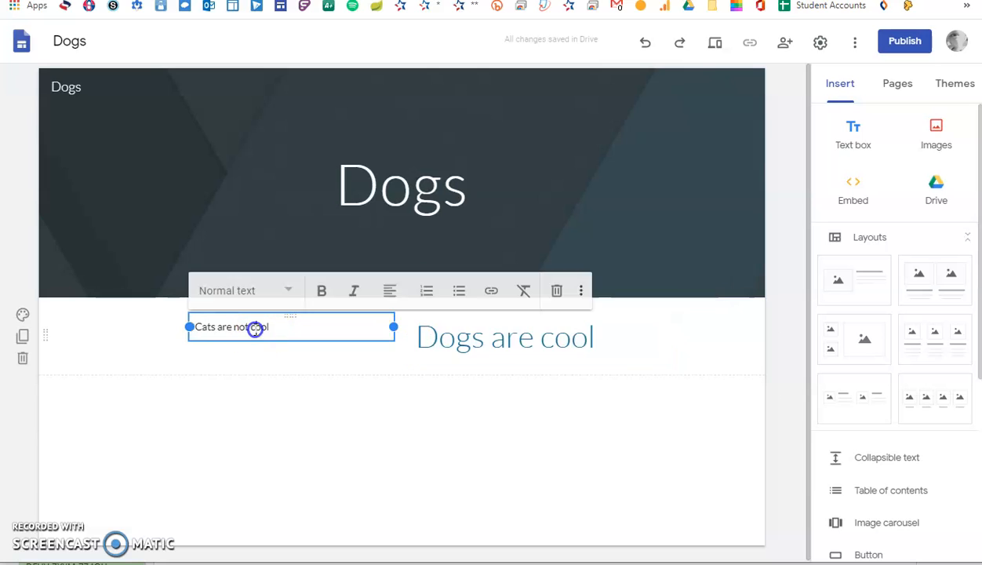
left_click(494, 292)
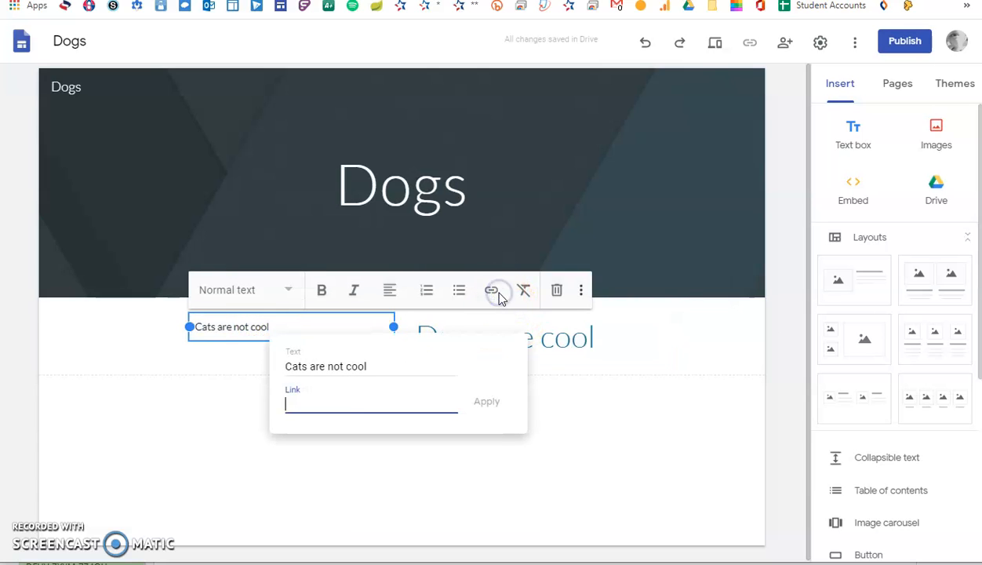
left_click(449, 480)
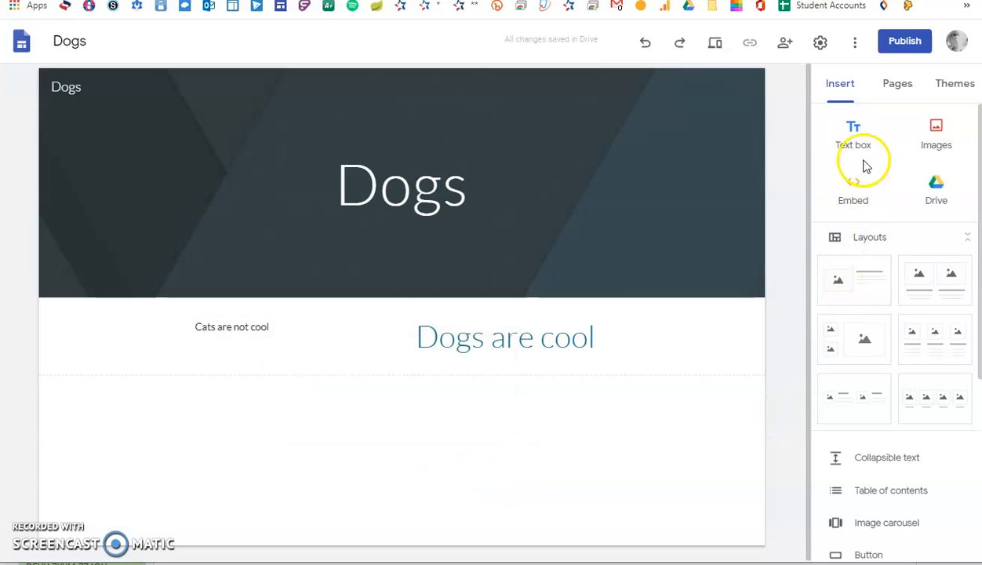
Upload the image "cameraroll cats" from the computer to the page.
left_click(945, 127)
left_click(920, 183)
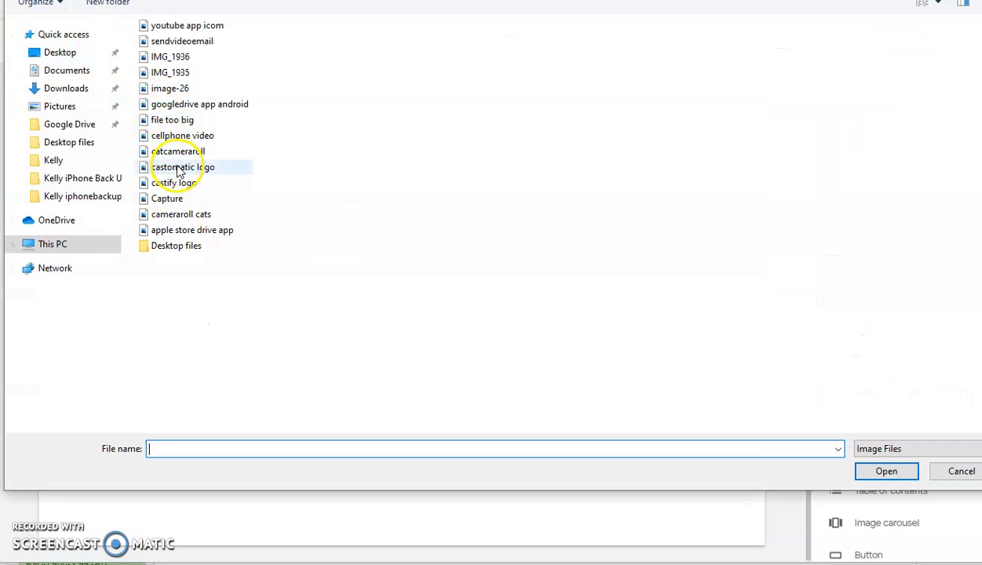
left_click(193, 218)
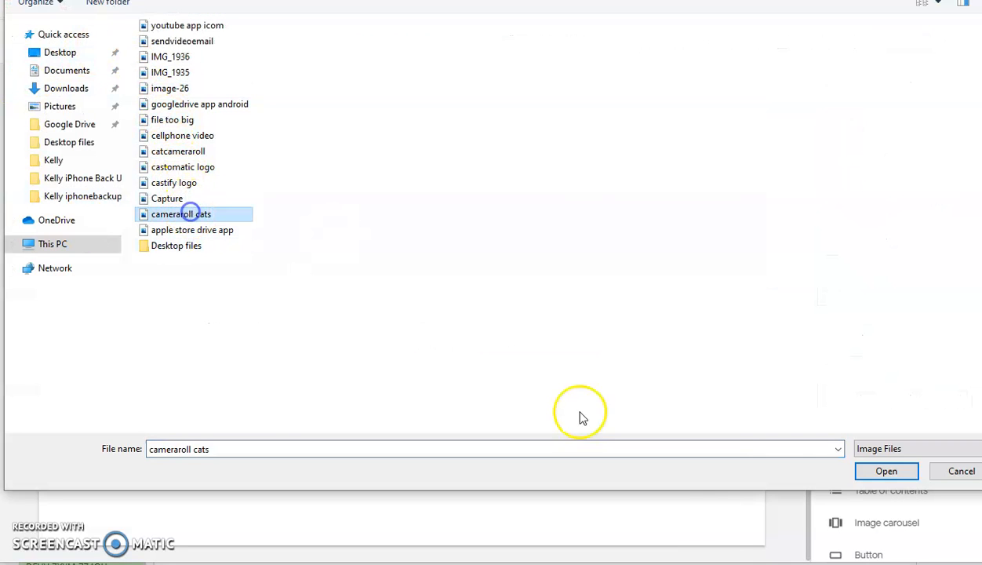
left_click(885, 471)
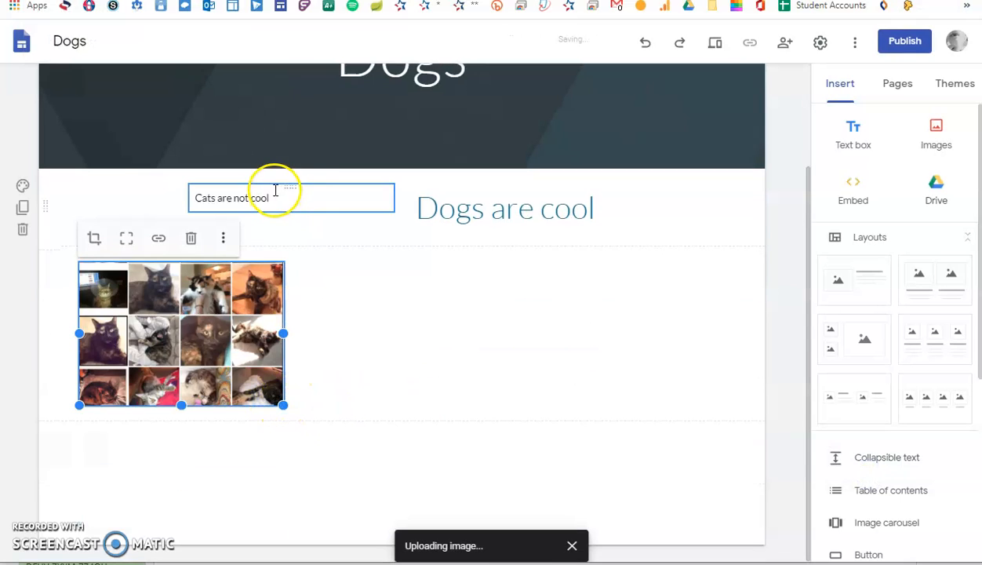
Move the "Cats are not cool" text directly above the cat image and apply the Subheading style to it.
left_click_drag(291, 204, 166, 261)
left_click(162, 289)
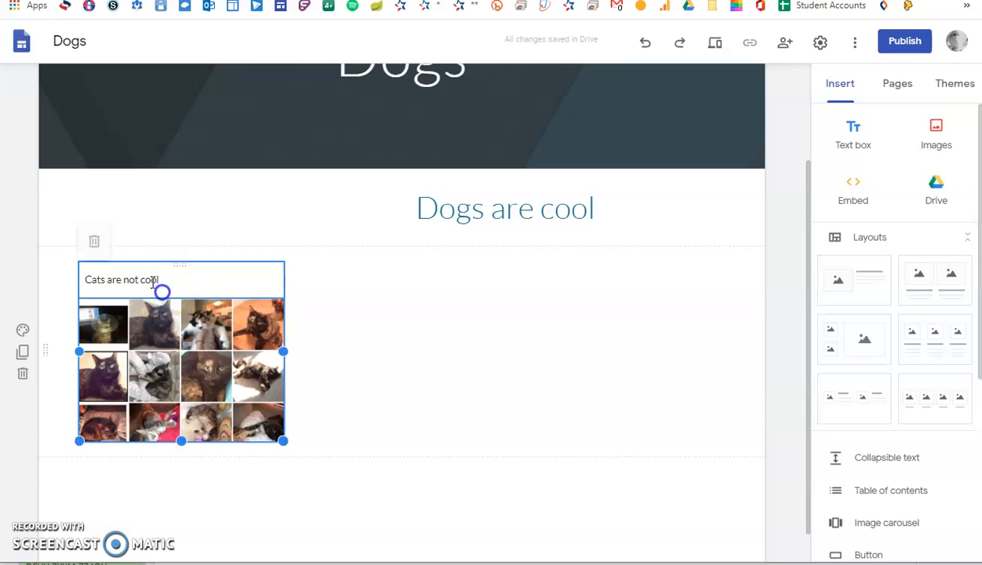
left_click(151, 280)
left_click(138, 240)
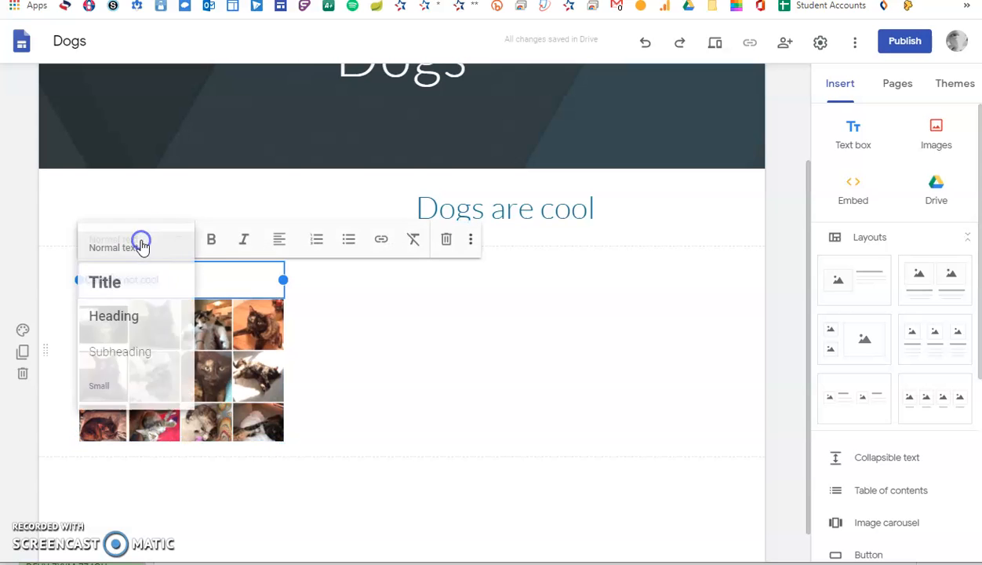
left_click(149, 347)
left_click(461, 416)
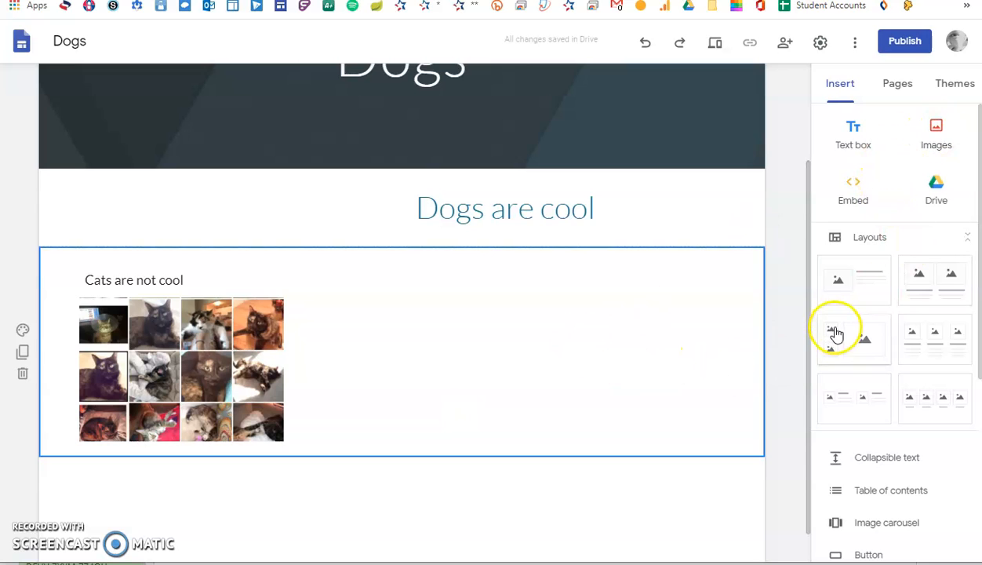
Insert the #WCSCCTeachersCare and One-to-One Laptop Initiative presentations from My Drive into the page.
left_click(945, 192)
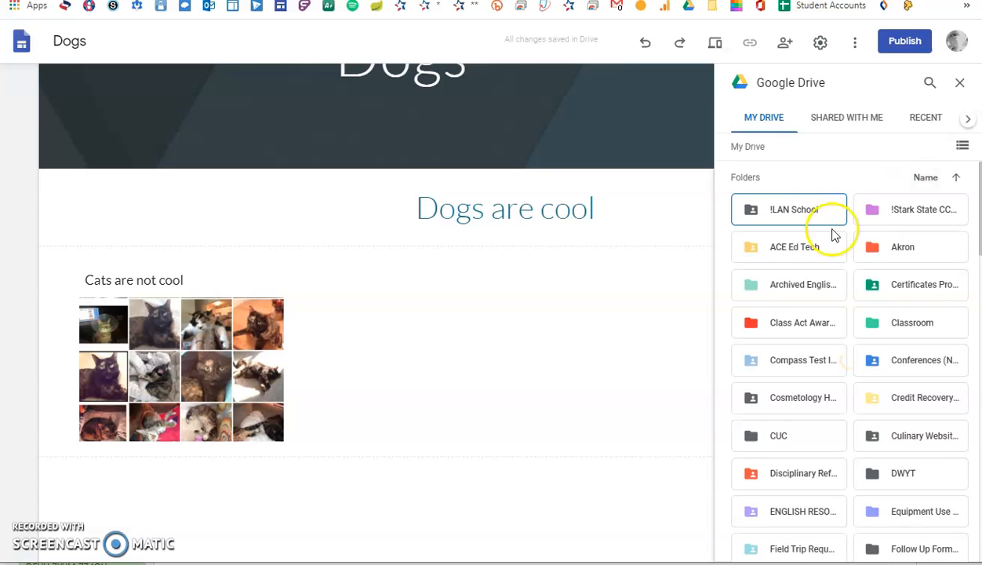
scroll(806, 372, "down", 10)
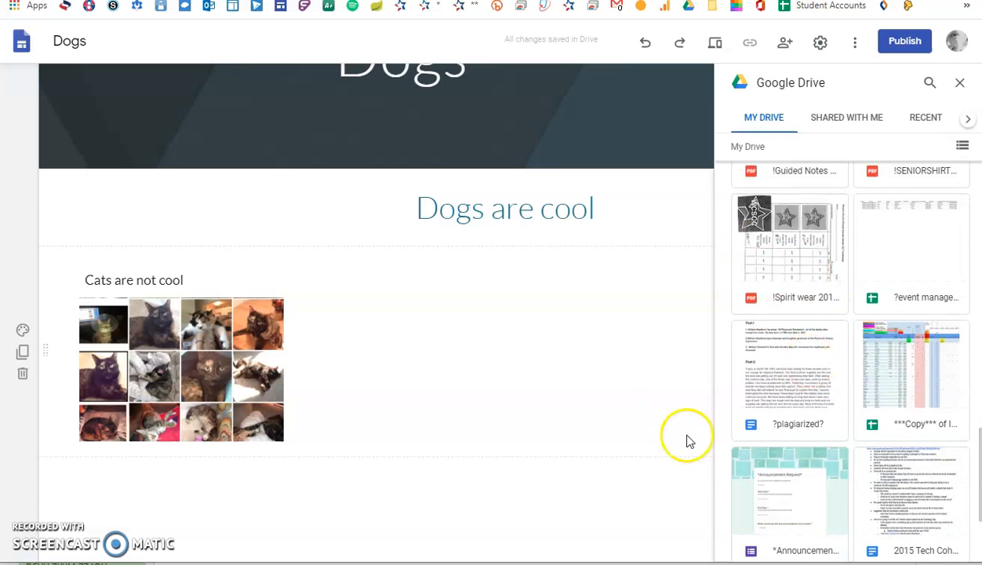
scroll(800, 378, "down", 5)
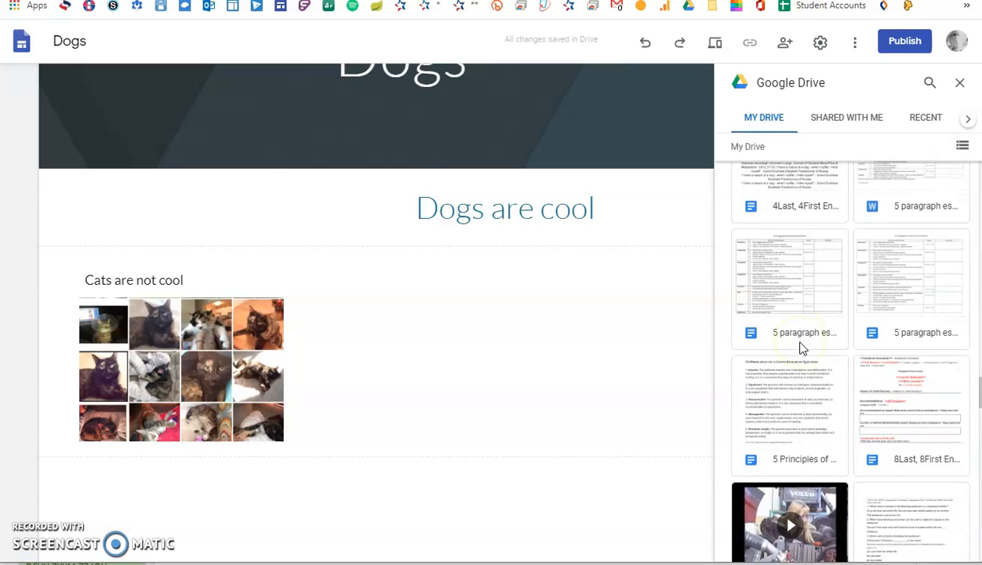
scroll(802, 347, "up", 4)
scroll(812, 322, "up", 2)
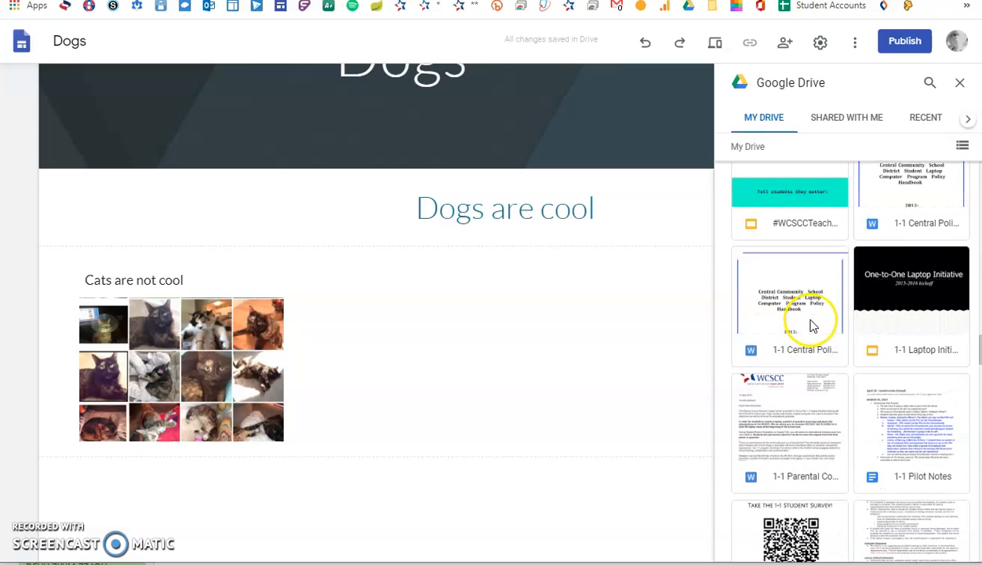
scroll(812, 286, "up", 1)
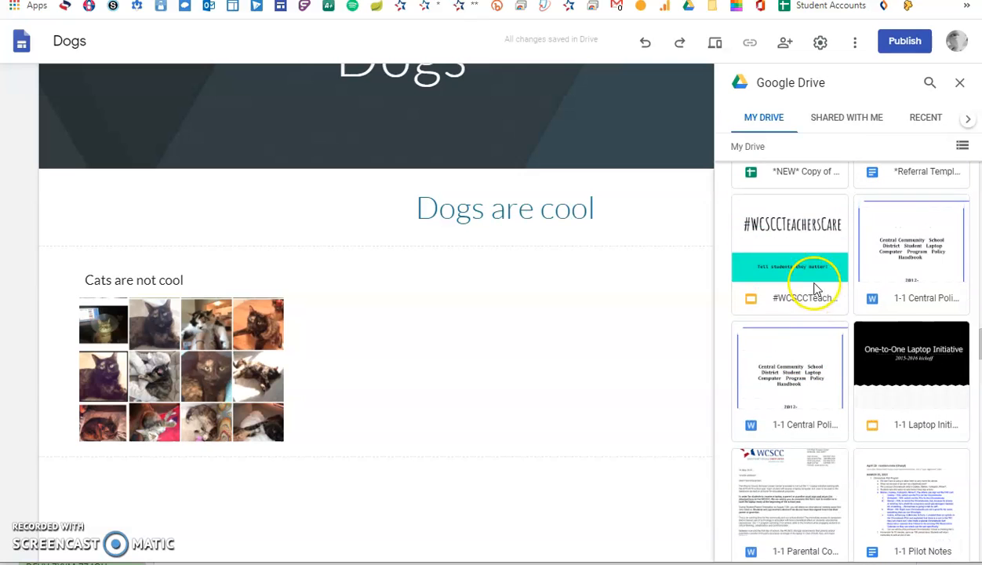
left_click(746, 260)
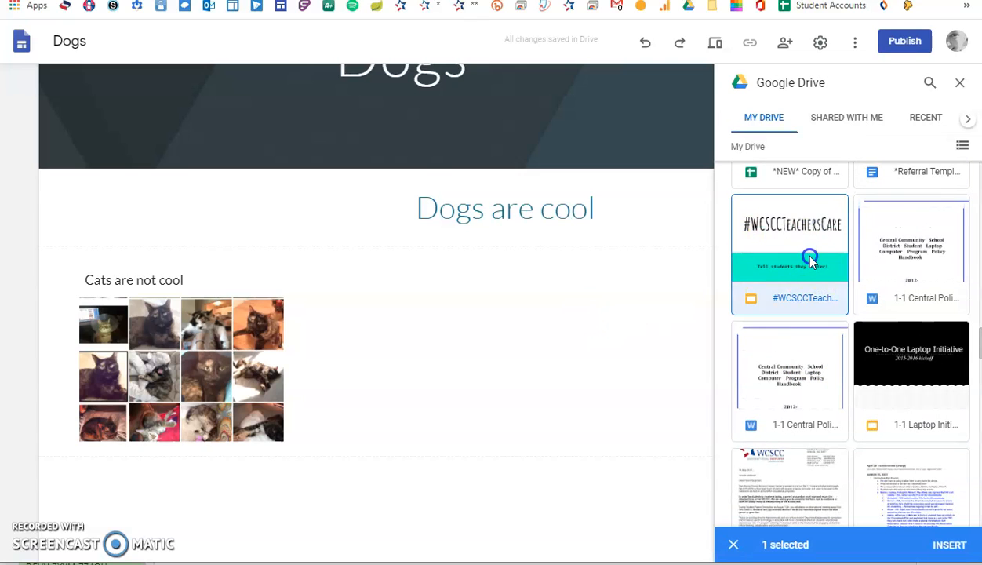
left_click(882, 346)
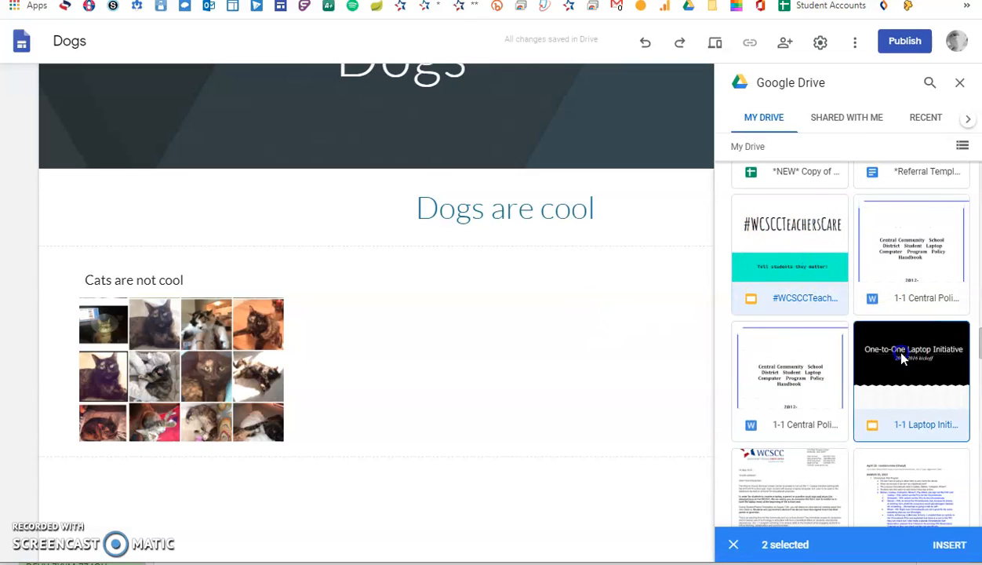
left_click(945, 542)
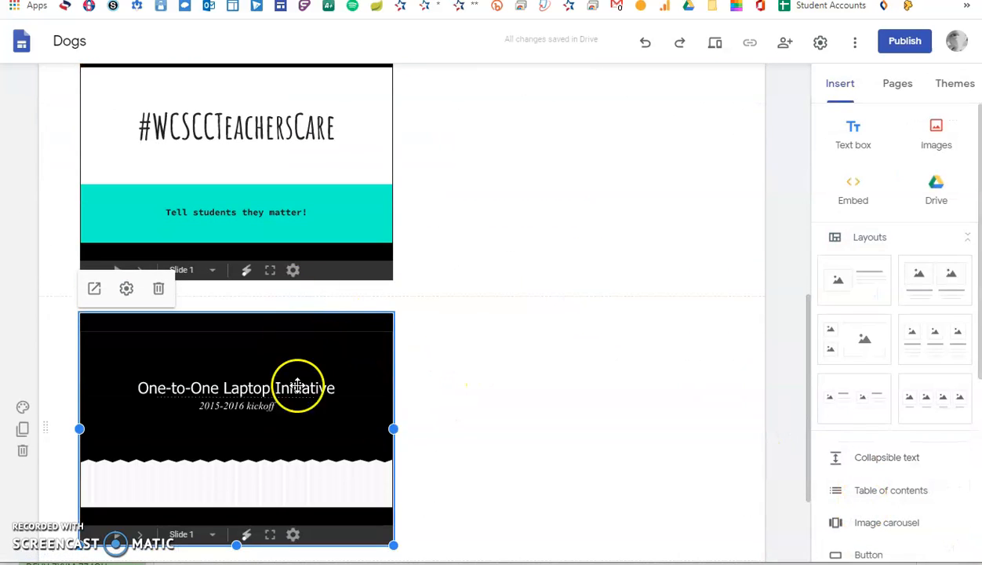
Delete the #WCSCCTeachersCare presentation from the page and select the One-to-One Laptop Initiative presentation.
left_click(285, 239)
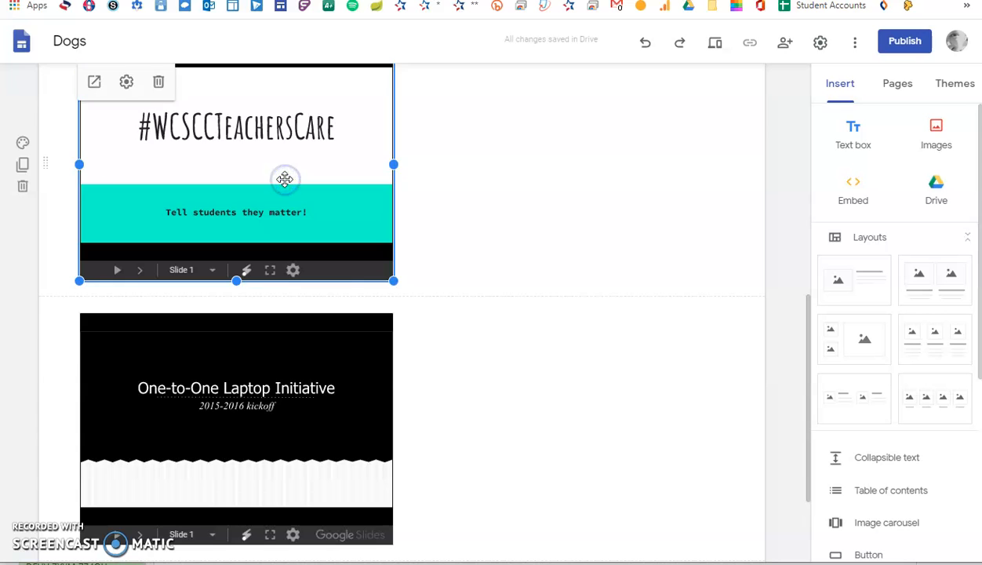
key("Delete")
scroll(292, 422, "down", 2)
left_click(292, 421)
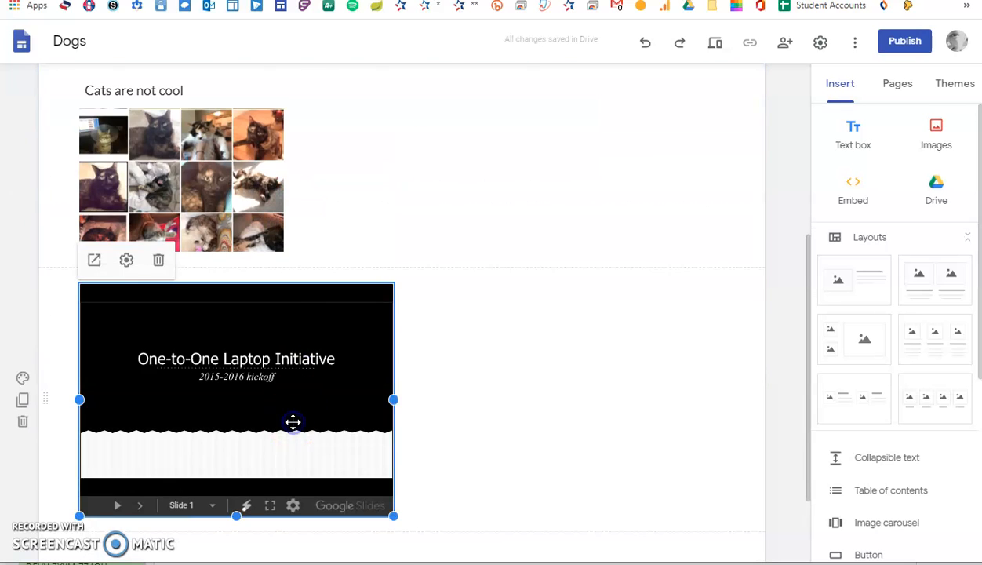
scroll(199, 417, "down", 1)
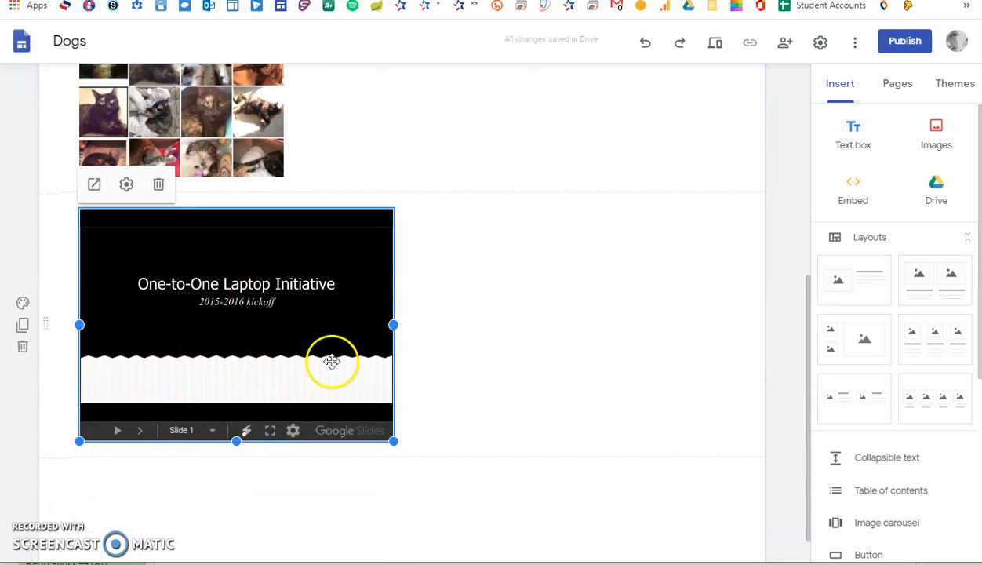
Open the WCSCC Student Website and page through the Teacher Appreciation Week slide show embedded on its home page.
left_click(396, 7)
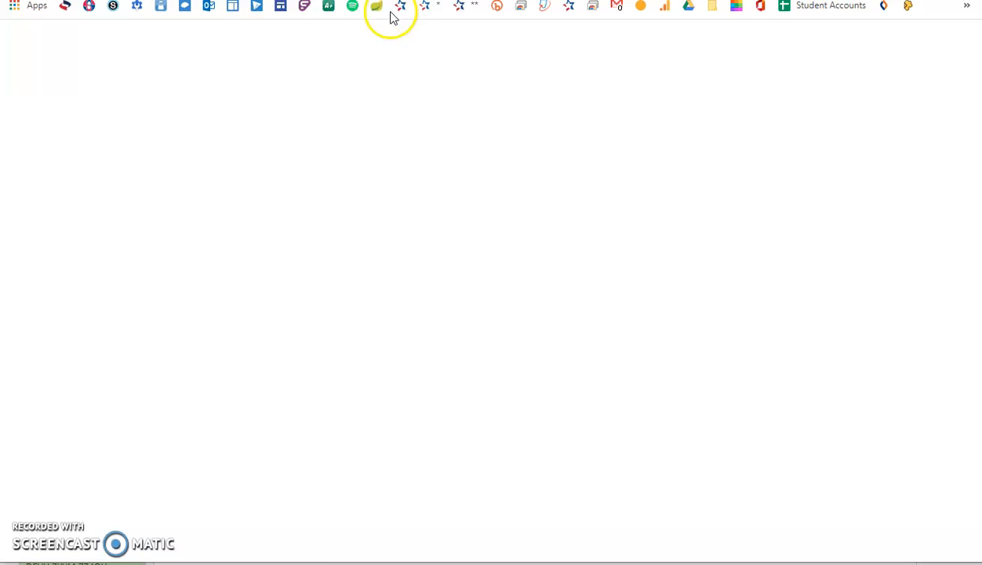
left_click(418, 7)
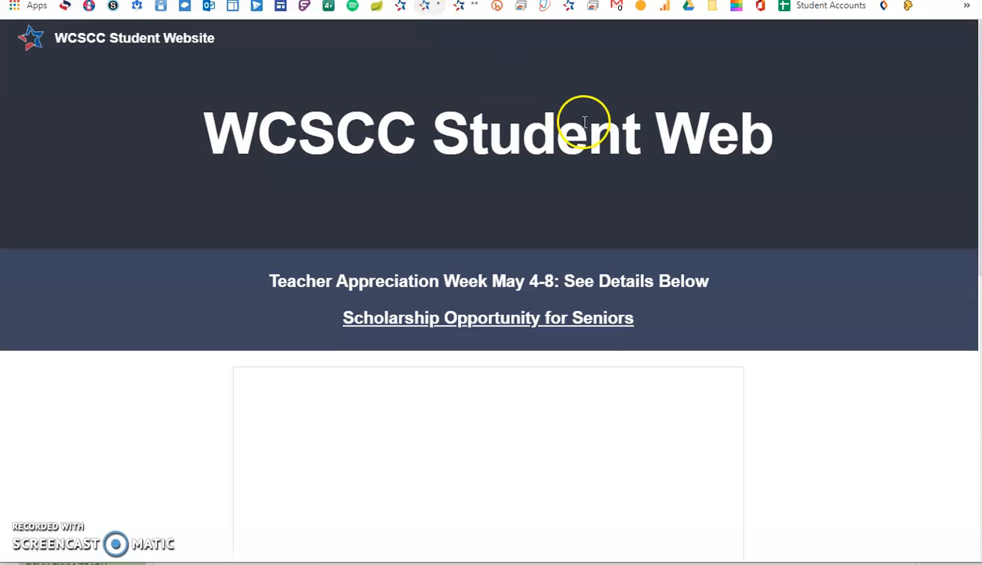
scroll(790, 300, "down", 1)
scroll(791, 300, "down", 1)
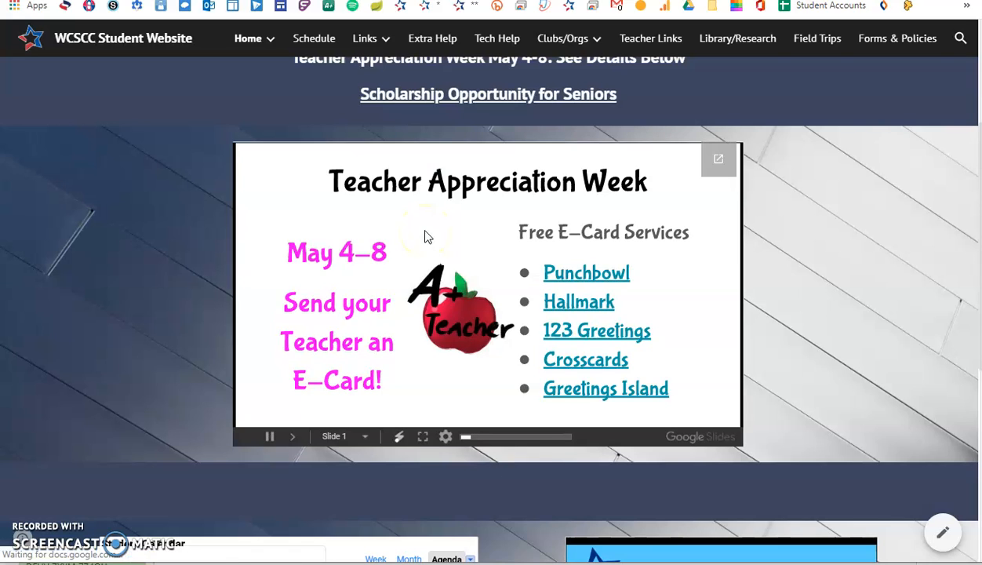
left_click(295, 438)
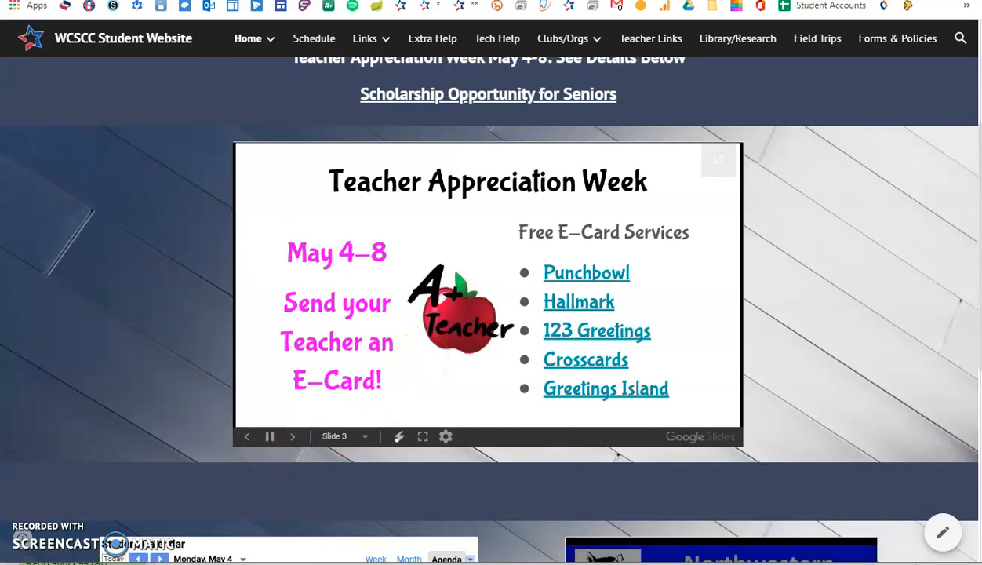
left_click(295, 438)
left_click(295, 437)
left_click(294, 437)
left_click(294, 437)
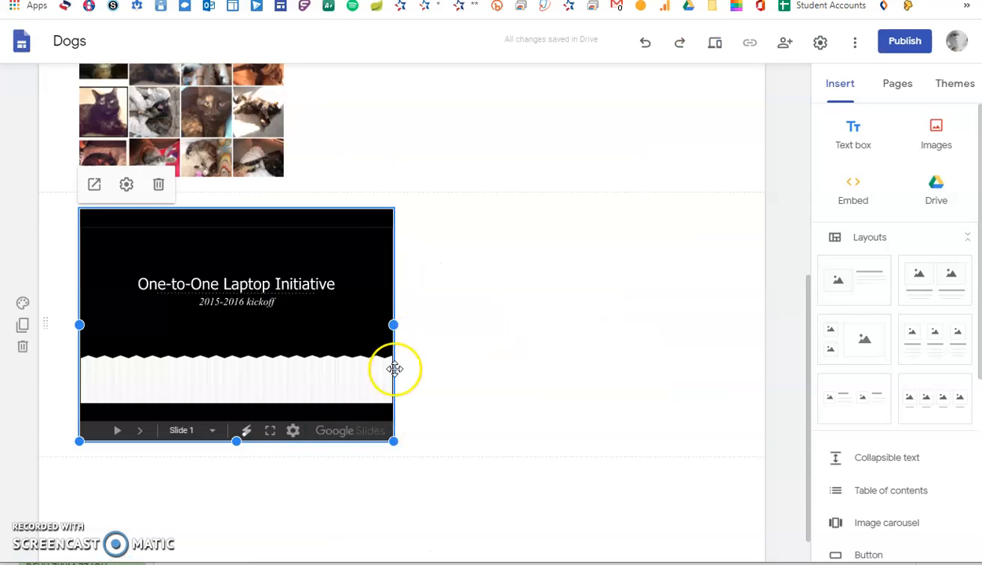
Move the One-to-One Laptop Initiative presentation to the right within its section of the Dogs site.
left_click_drag(296, 314, 536, 280)
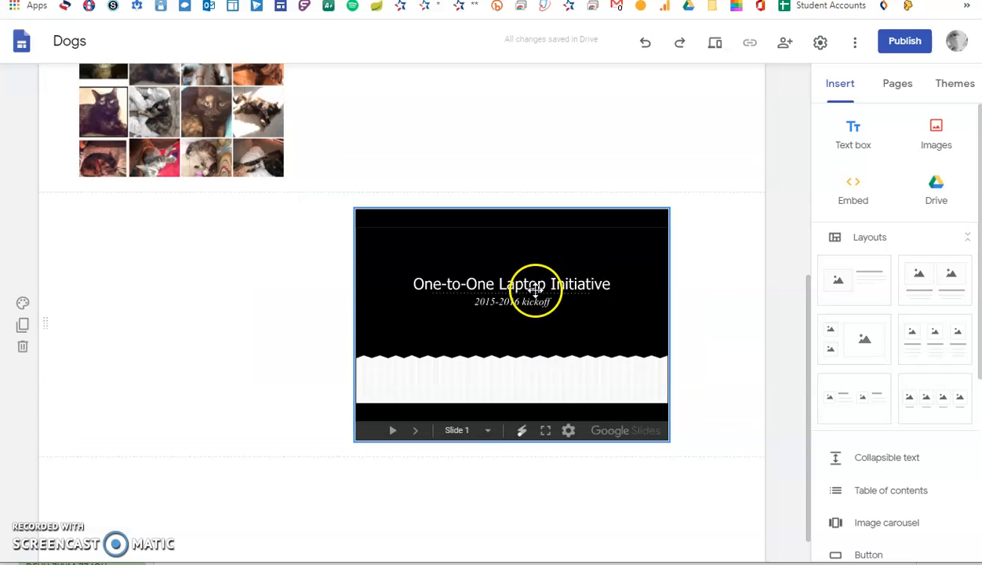
scroll(534, 290, "up", 1)
scroll(667, 207, "up", 2)
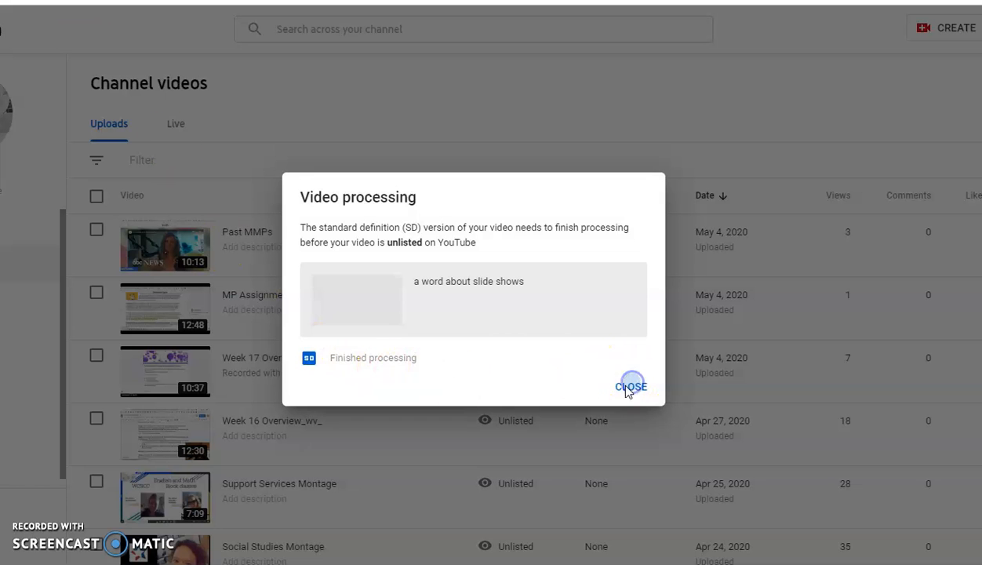
Switch to YouTube Studio, dismiss the video processing notice and open the "Past MMPs" video on YouTube.
left_click(629, 386)
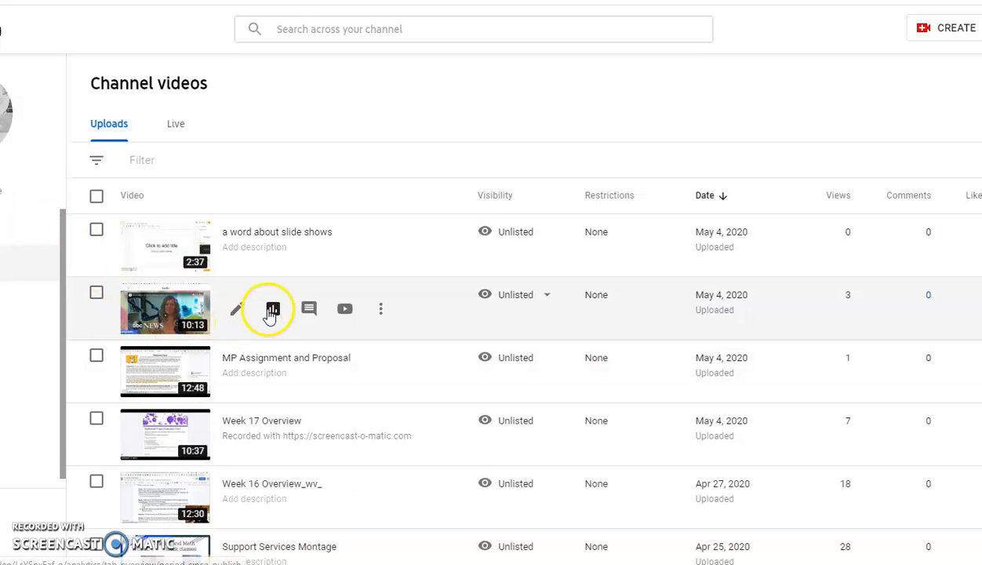
left_click(199, 322)
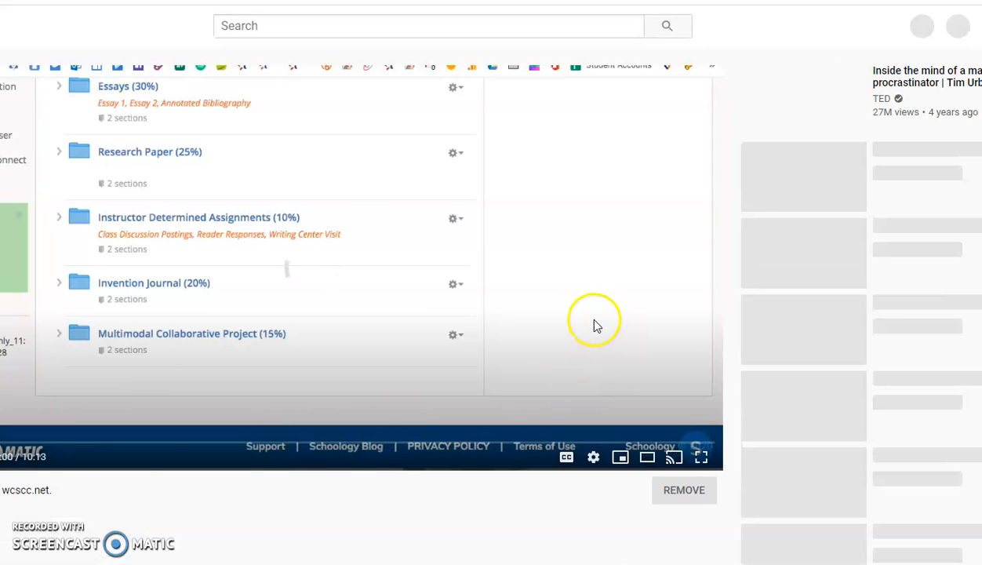
scroll(174, 449, "down", 1)
scroll(164, 435, "up", 1)
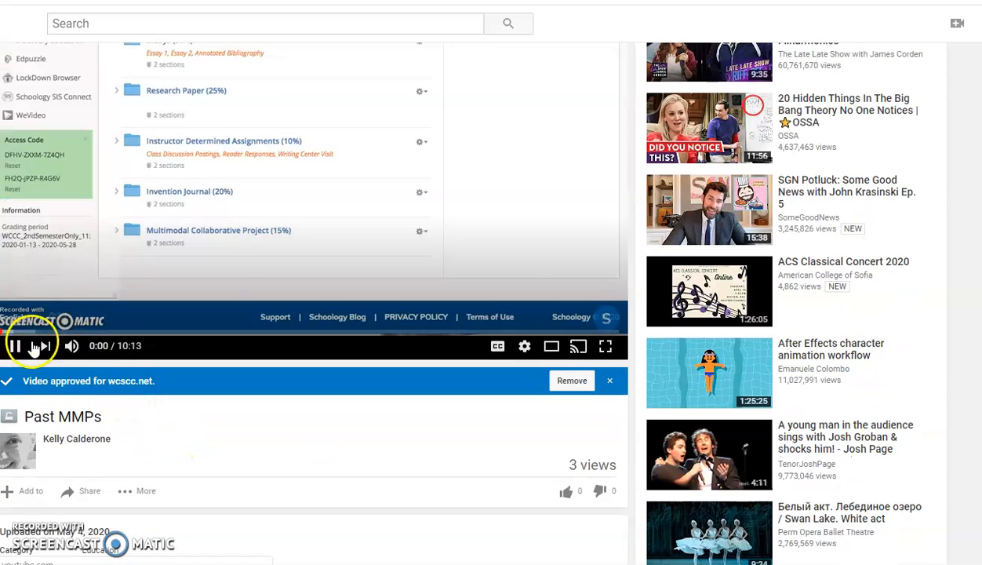
Copy the embed code of the "Past MMPs" video from its sharing options.
left_click(88, 492)
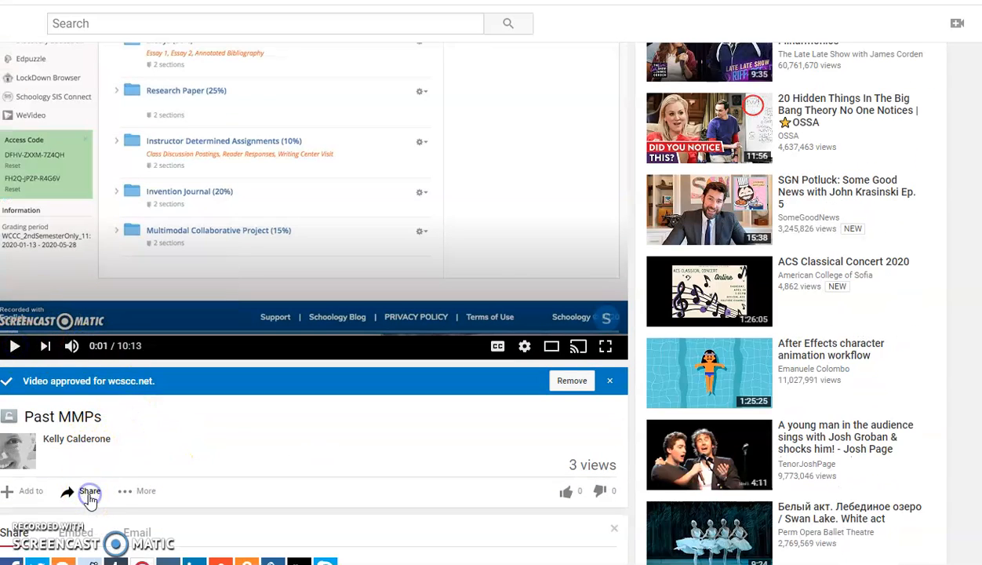
scroll(86, 471, "down", 2)
left_click(72, 384)
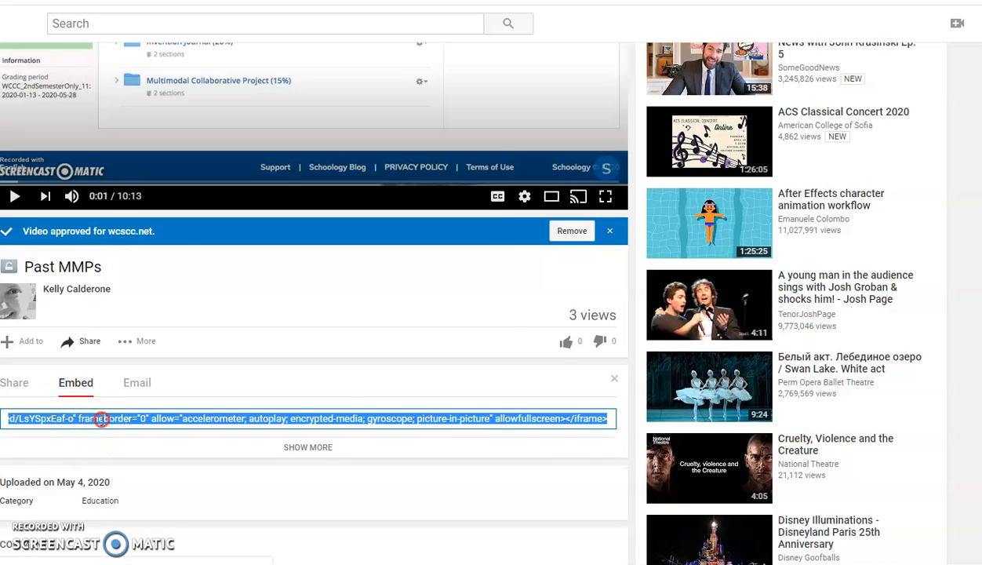
right_click(101, 420)
left_click(157, 205)
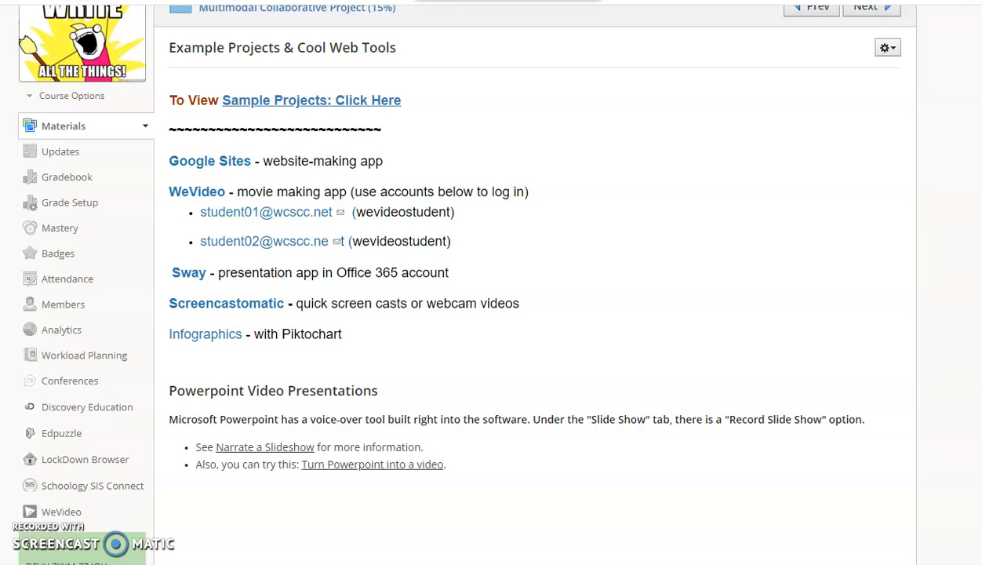
Switch back to the Dogs site, embed the video using the copied embed code, and slightly reduce its frame height.
key("alt+Tab")
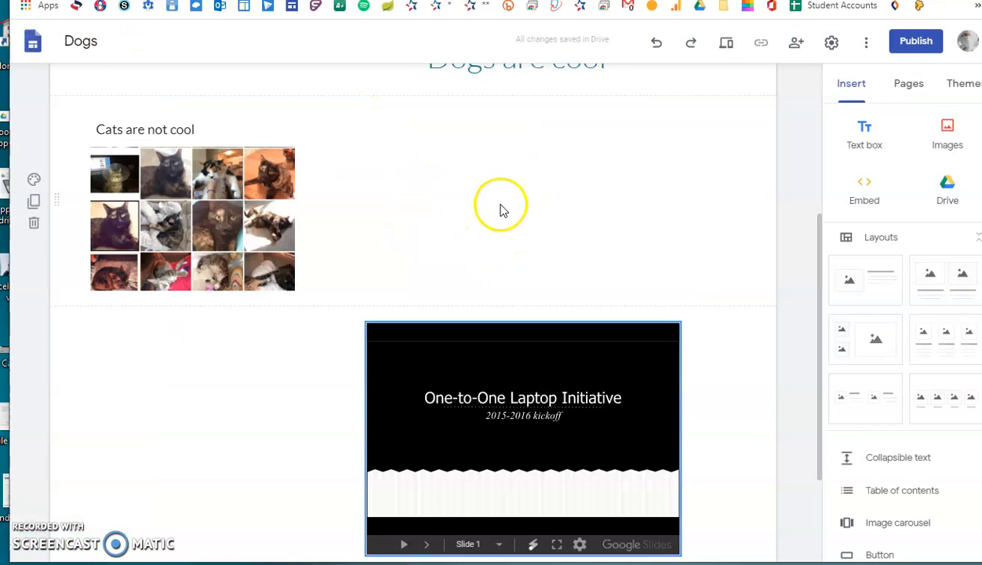
left_click(503, 209)
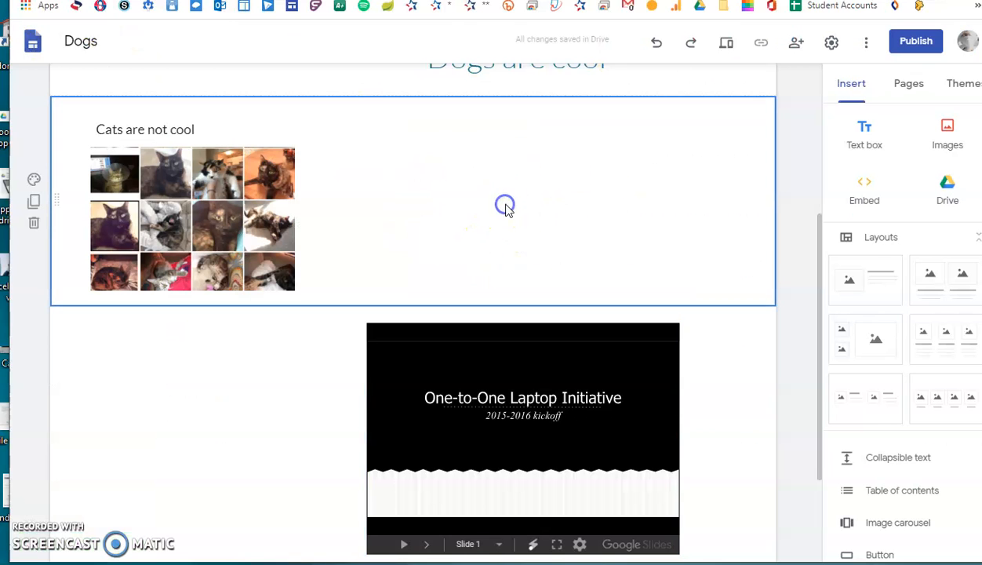
left_click(866, 190)
left_click(424, 254)
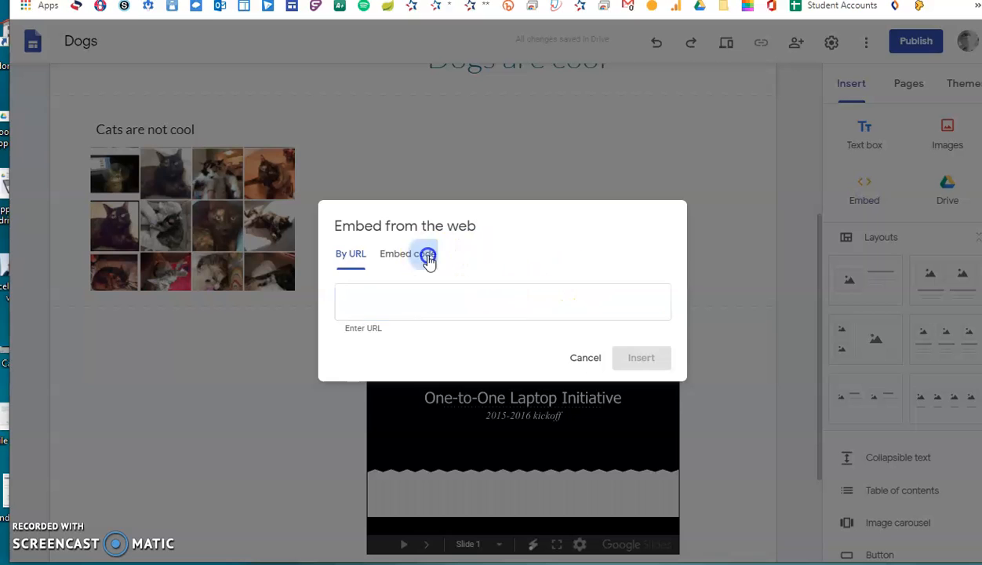
key("ctrl+v")
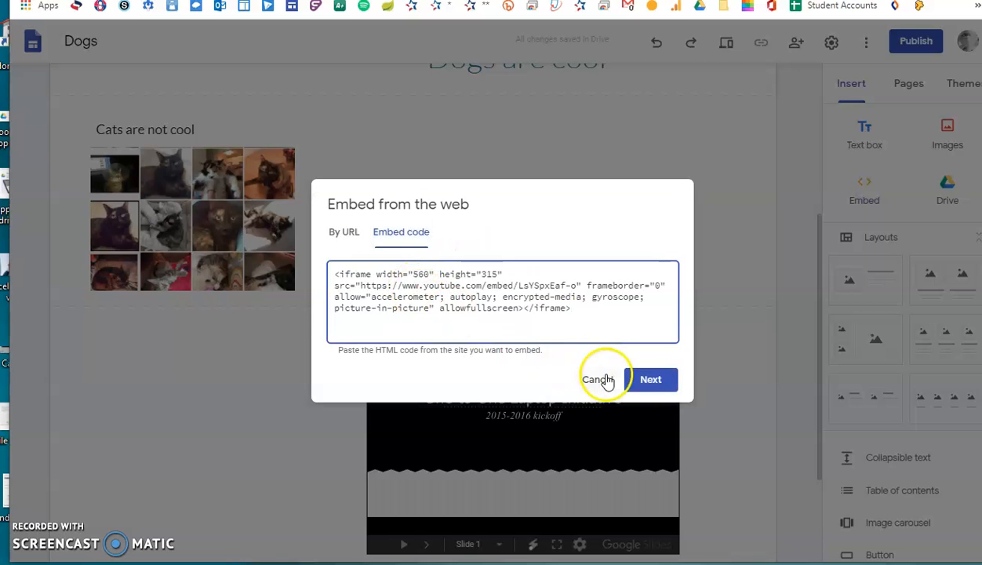
left_click(643, 380)
left_click(647, 439)
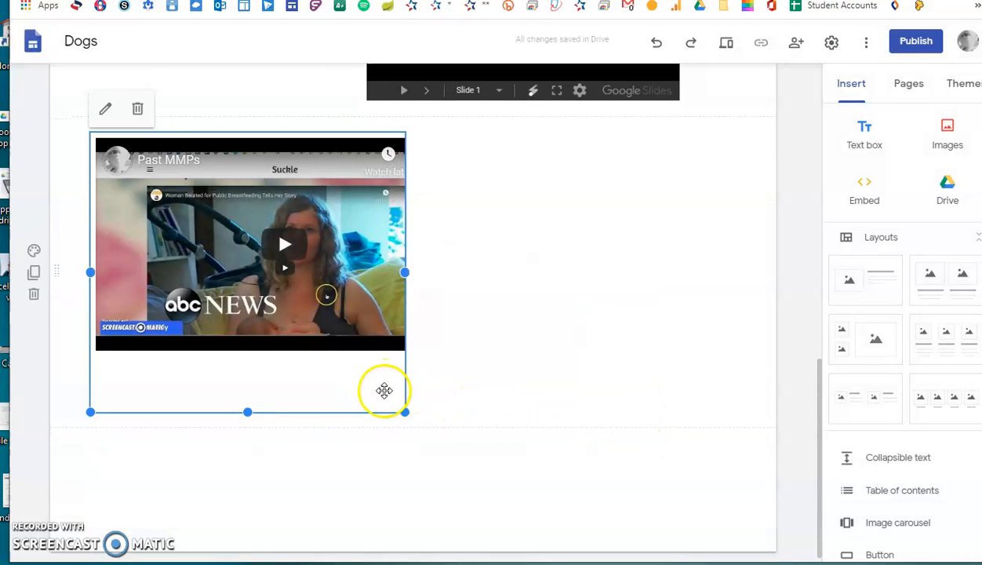
left_click_drag(405, 409, 425, 385)
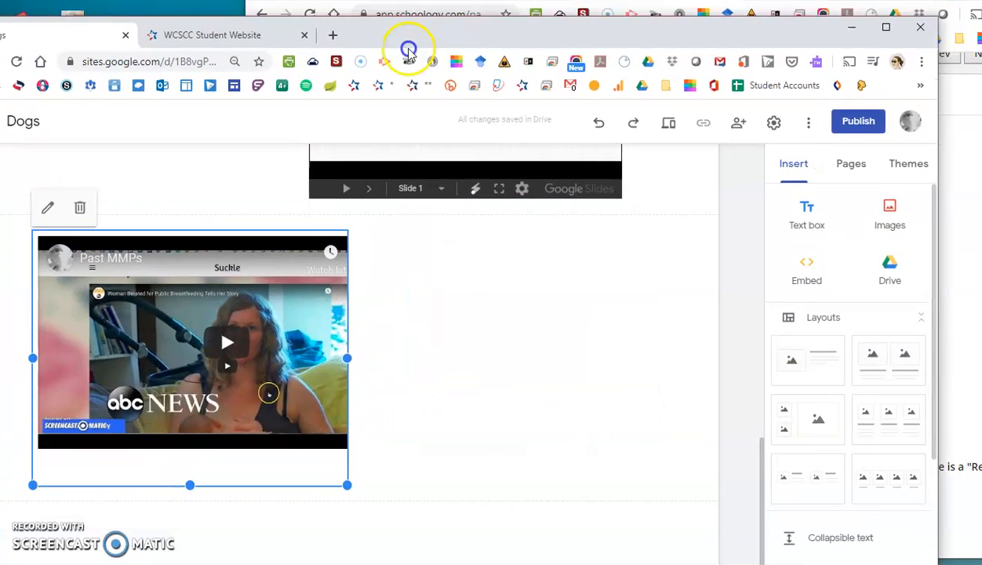
left_click_drag(408, 53, 408, 81)
left_click(408, 47)
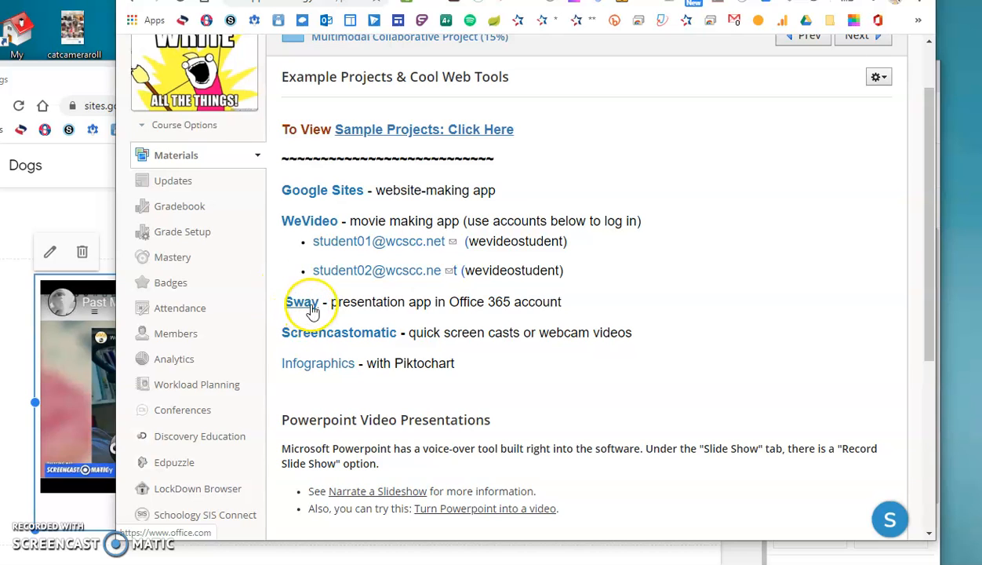
left_click(89, 85)
left_click_drag(368, 82, 416, 9)
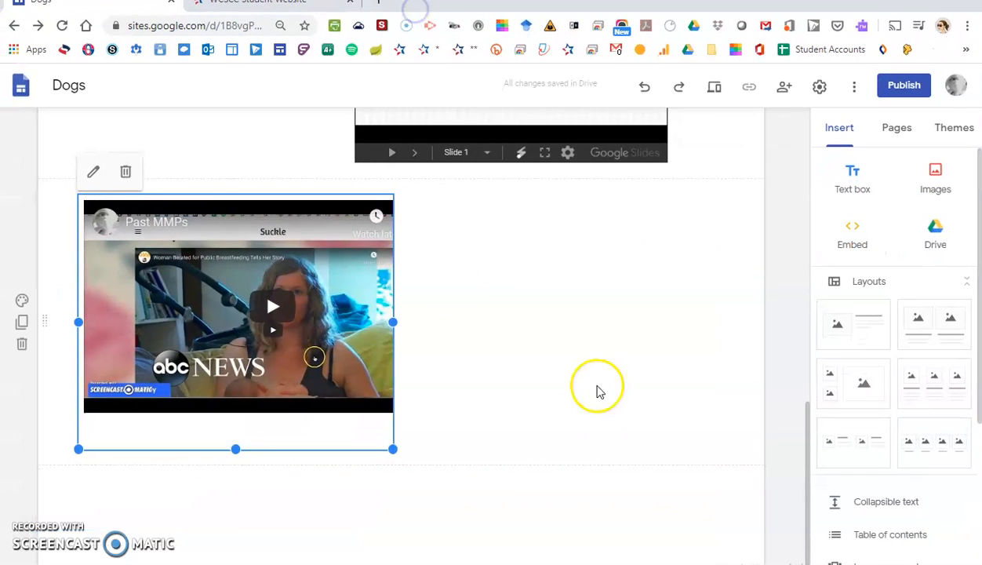
scroll(559, 390, "up", 5)
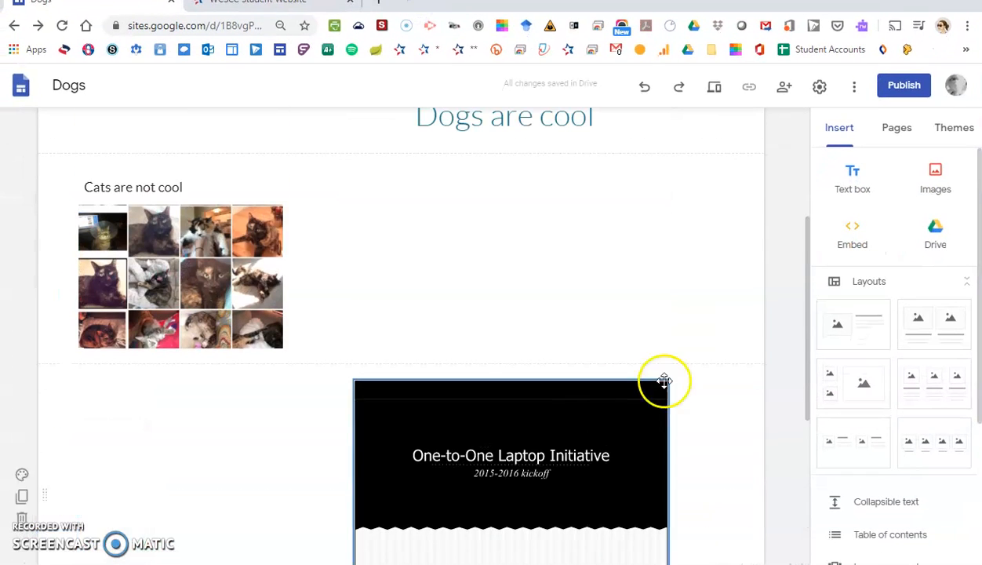
scroll(423, 220, "down", 6)
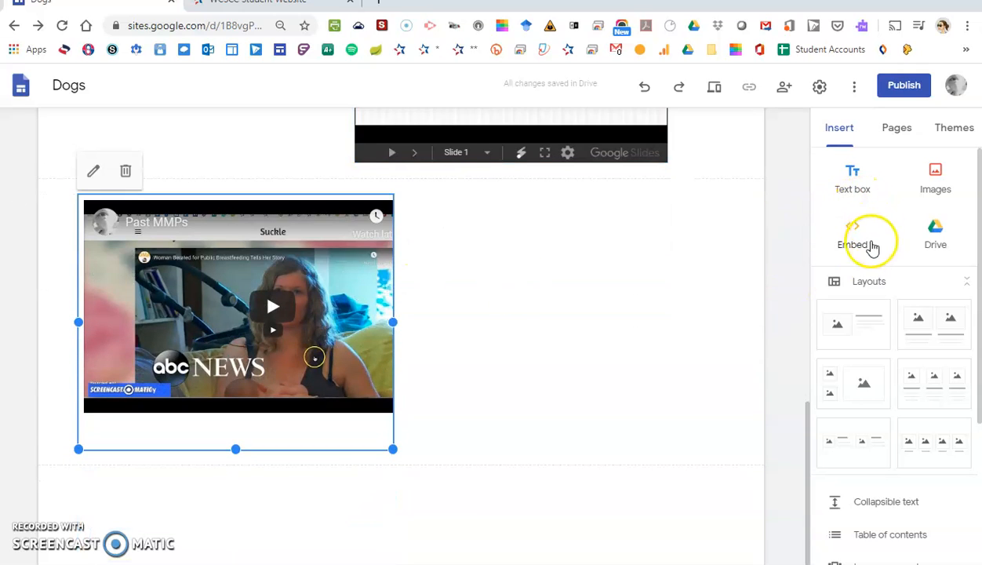
Insert an image carousel with the desktop images "googledrive app android", "cellphone video", "castomatic logo" and "cameraroll cats".
scroll(894, 306, "down", 2)
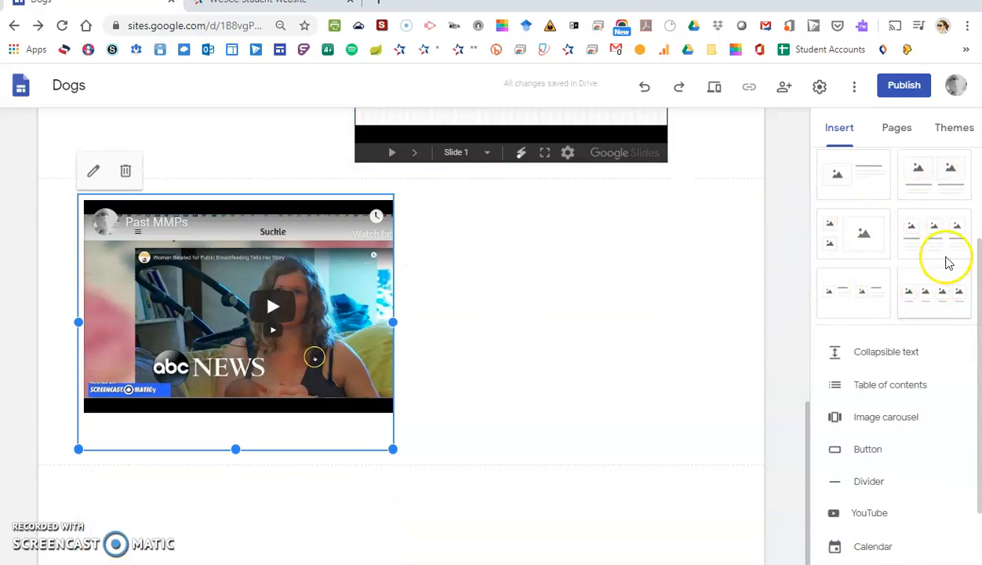
scroll(916, 287, "down", 2)
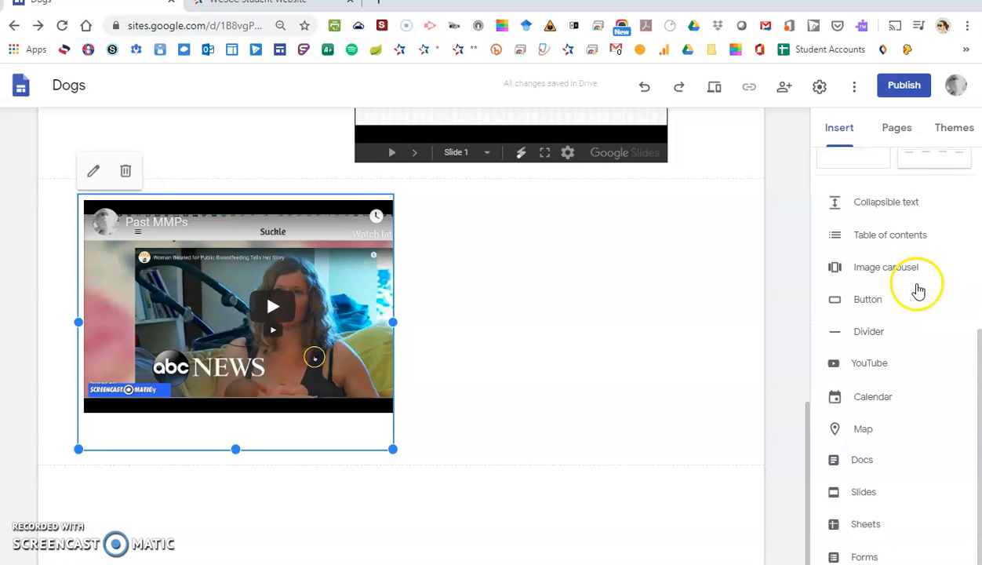
left_click(900, 274)
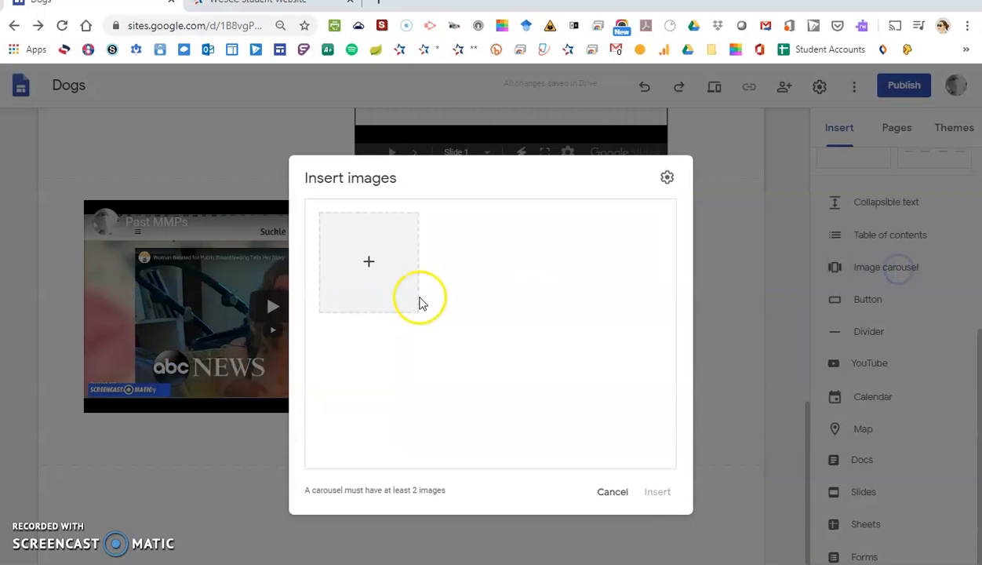
left_click(371, 266)
left_click(377, 305)
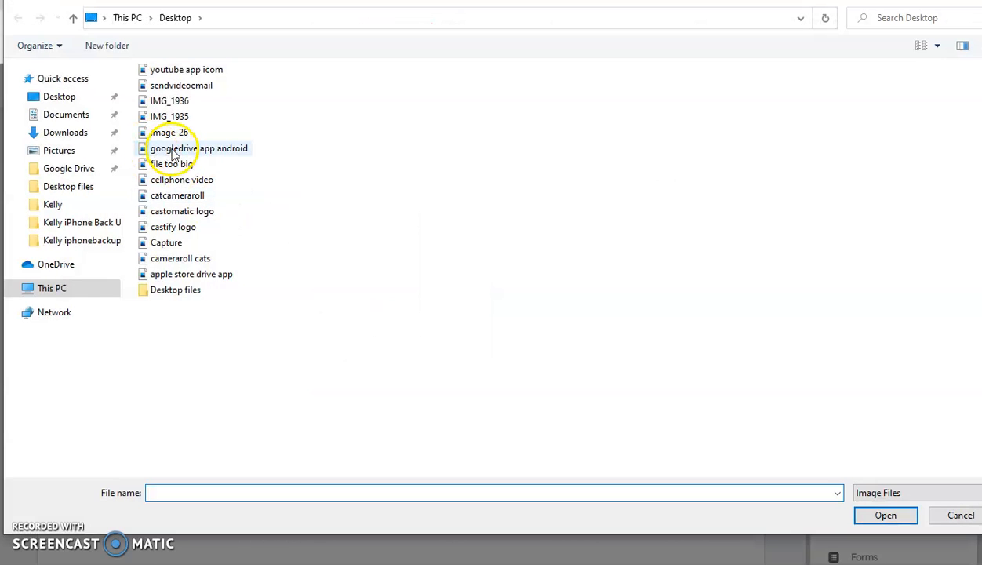
left_click(177, 149)
left_click(204, 179, "ctrl")
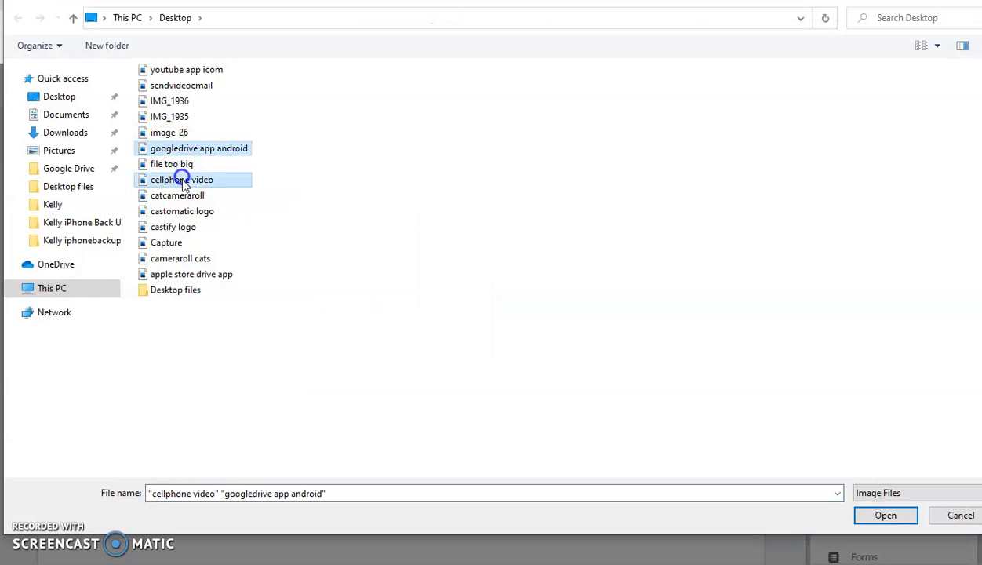
left_click(205, 211, "ctrl")
left_click(181, 258, "ctrl")
left_click(894, 517)
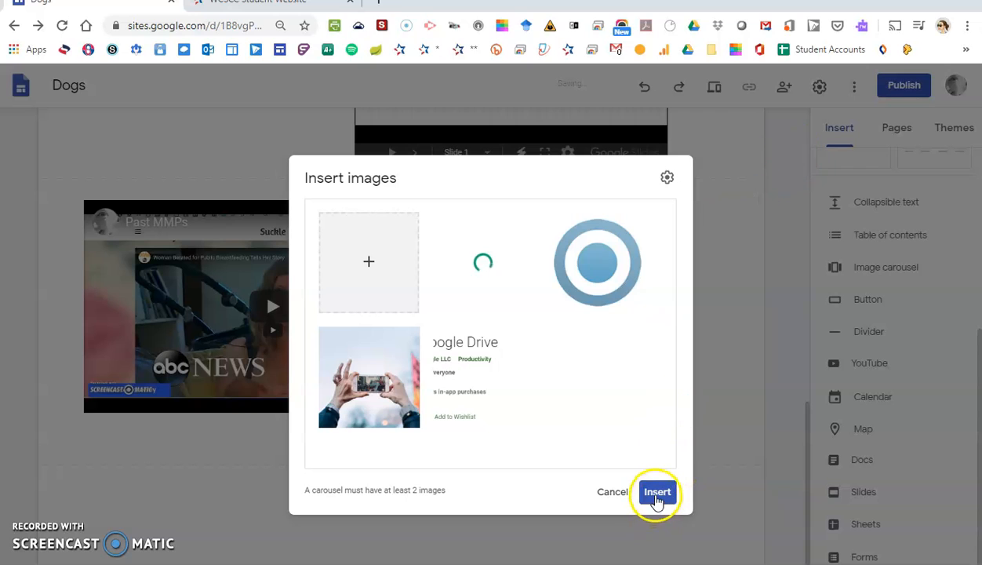
left_click(657, 491)
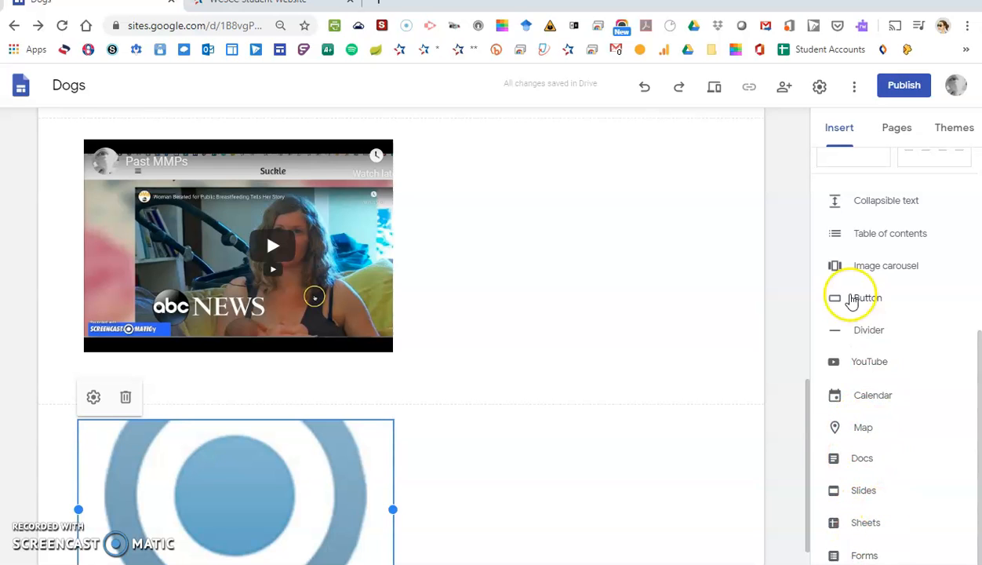
Insert a collapsible text block above the image carousel and delete it again.
scroll(866, 306, "up", 2)
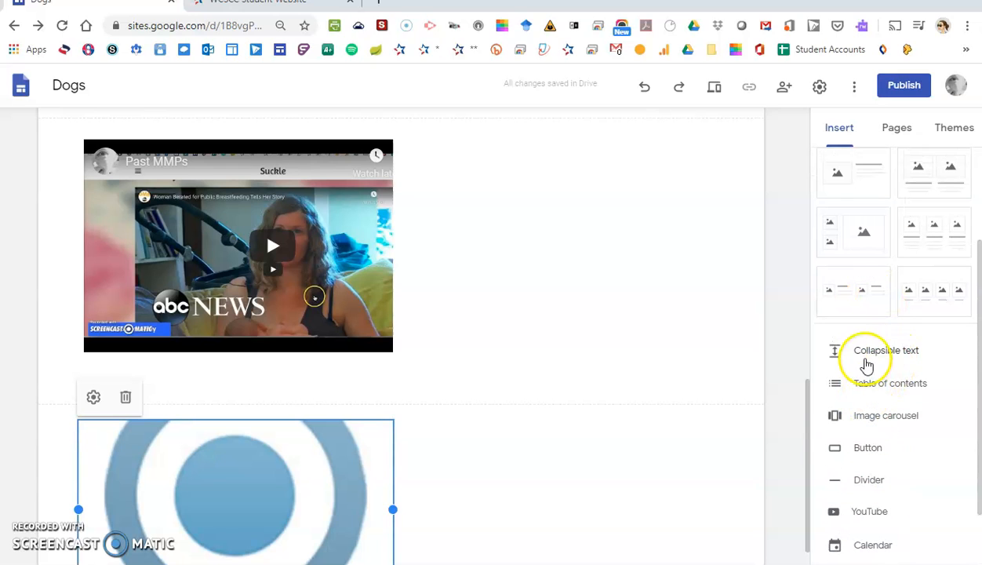
left_click(890, 357)
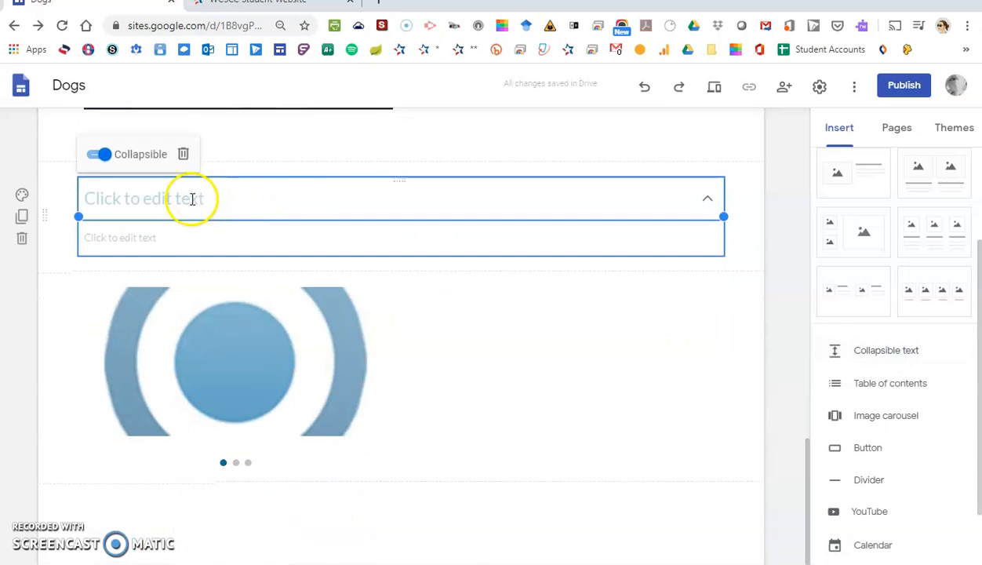
left_click(183, 157)
Look over the embedded video and image carousel, and open the preview of the Dogs site.
scroll(898, 349, "down", 2)
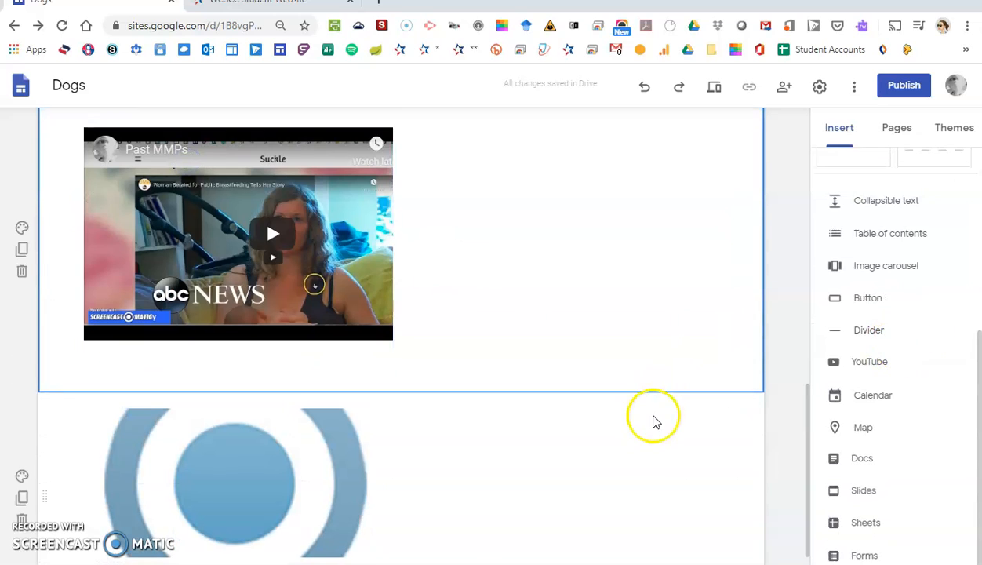
scroll(656, 421, "down", 2)
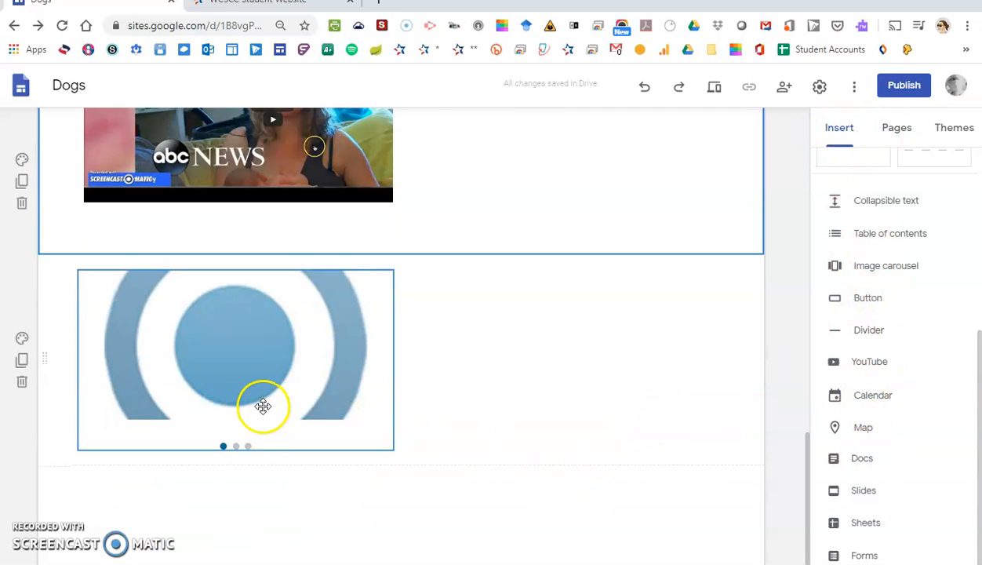
left_click(715, 90)
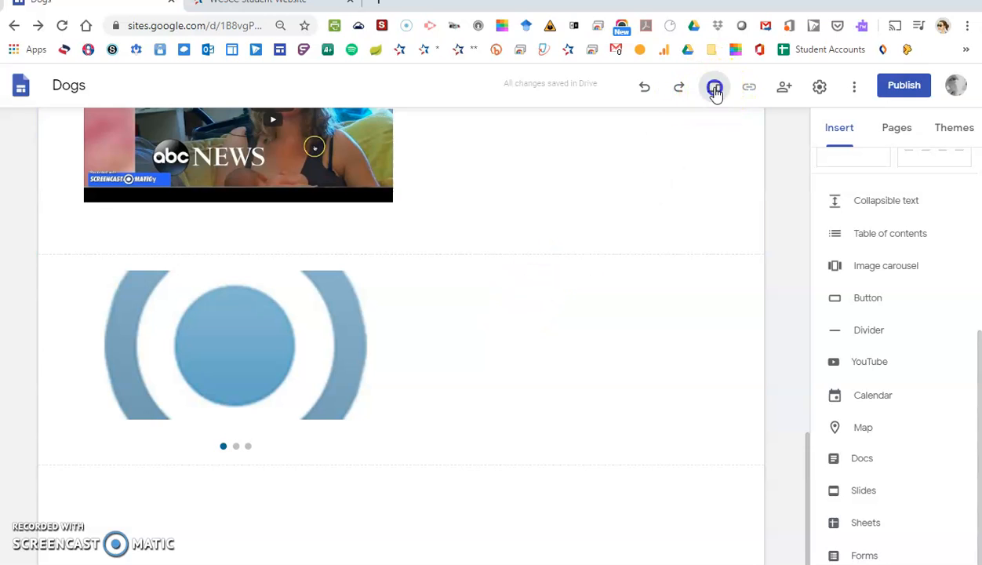
In the site preview, page through the embedded One-to-One Laptop Initiative presentation up to slide 5.
scroll(843, 285, "down", 3)
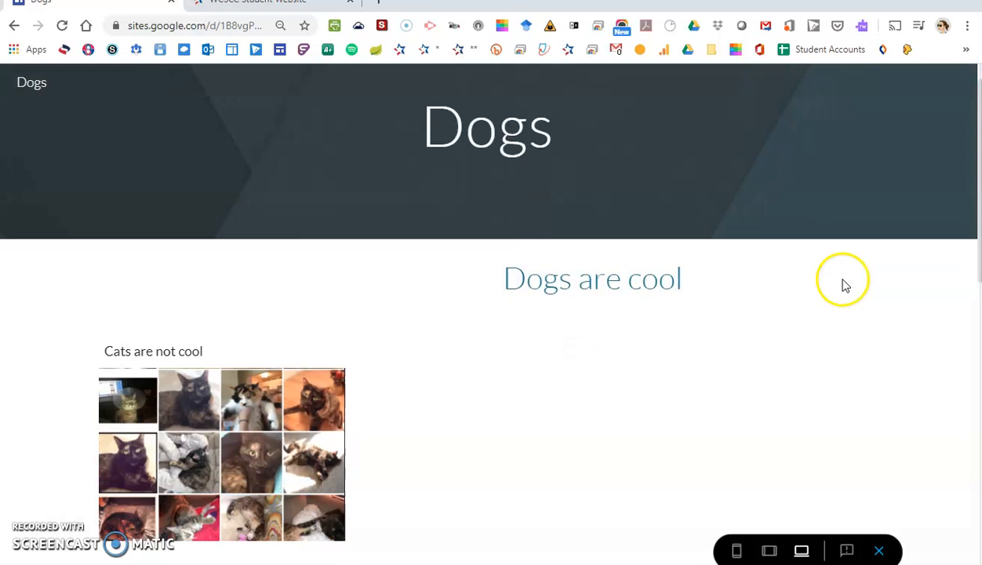
scroll(313, 279, "down", 4)
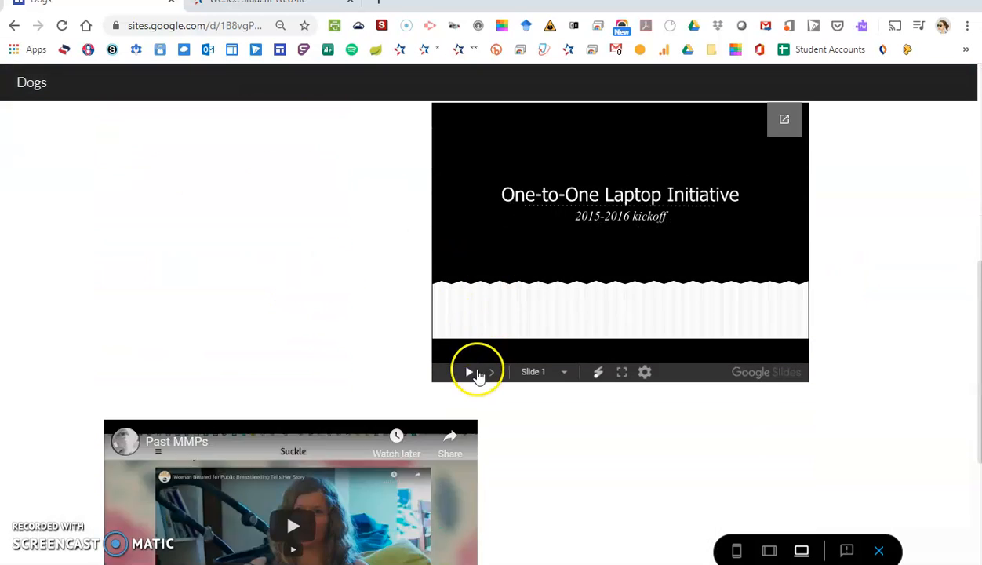
left_click(491, 374)
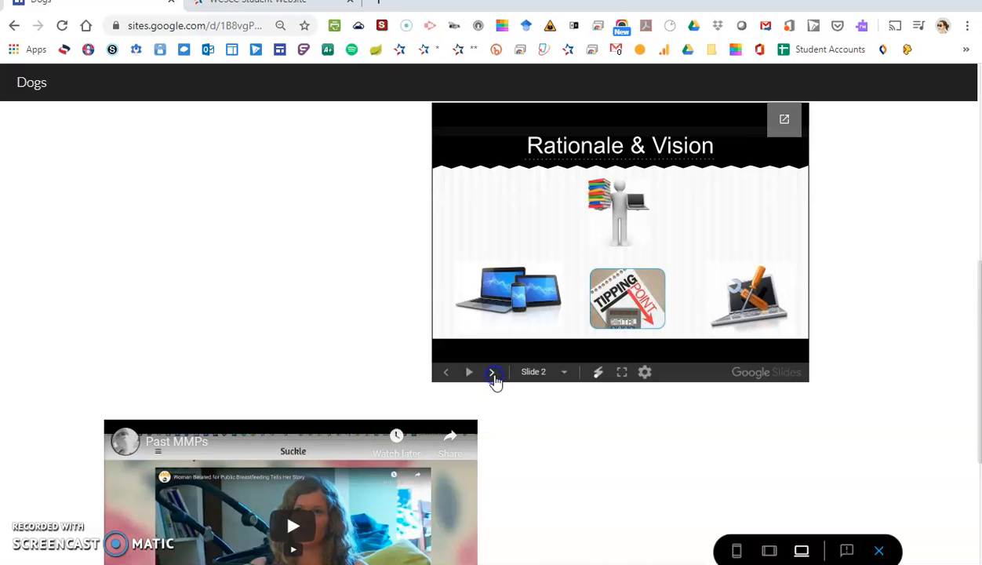
left_click(492, 373)
left_click(494, 374)
left_click(493, 374)
Play the embedded Past MMPs video in the preview and pause it again.
scroll(328, 333, "down", 3)
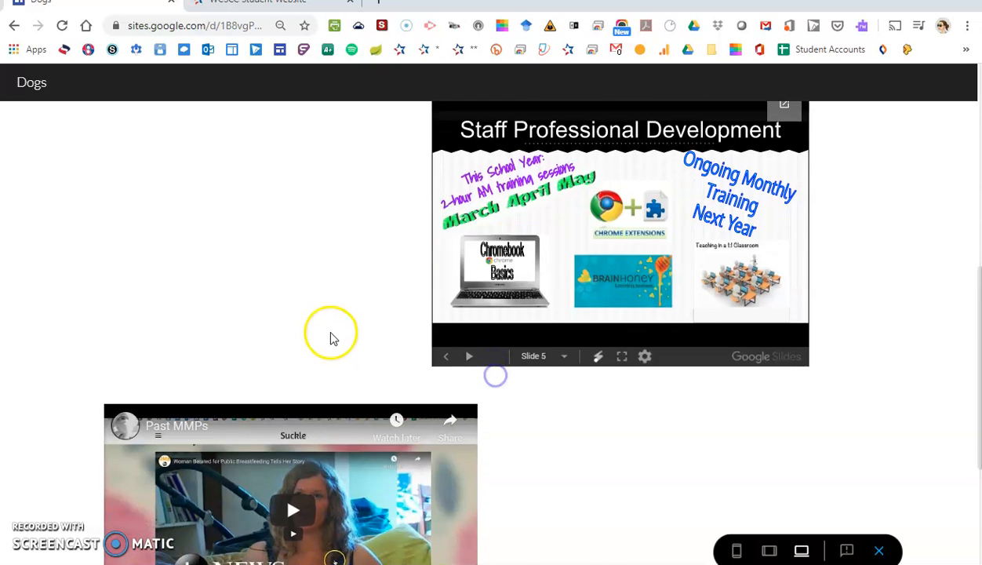
left_click(293, 306)
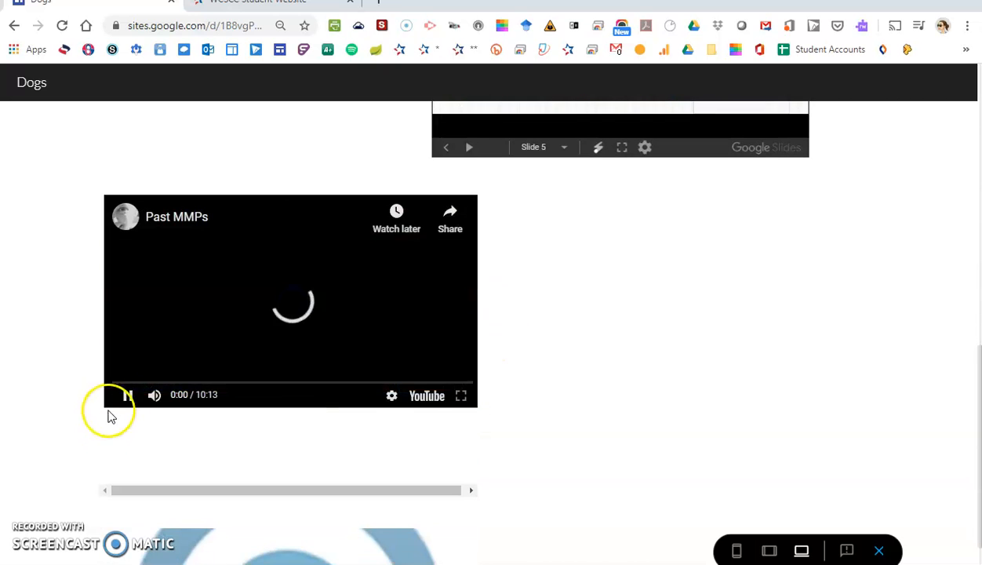
left_click(127, 393)
Flip through the pictures of the image carousel in the preview, and exit the preview.
scroll(616, 375, "down", 2)
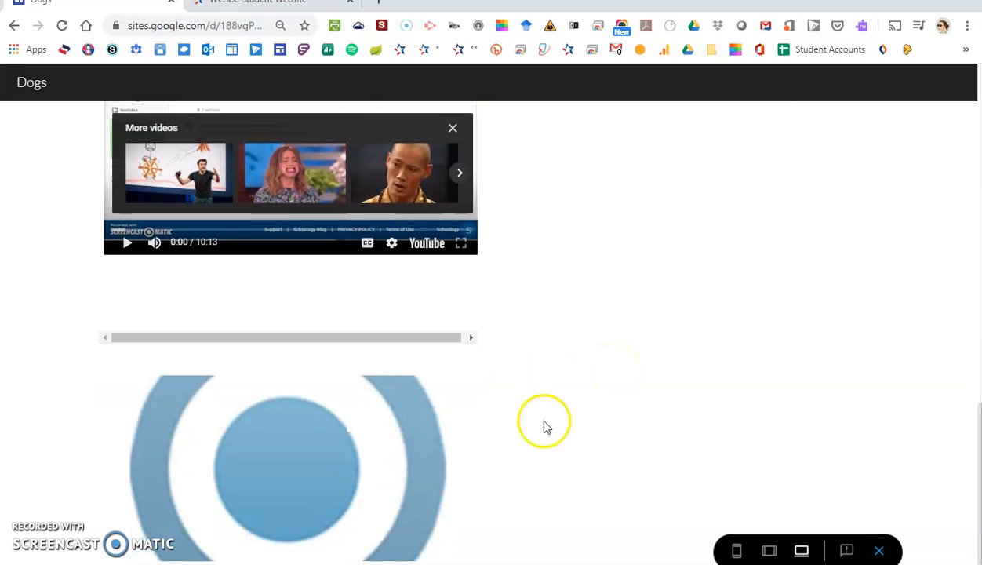
mouse_move(359, 459)
left_click(445, 472)
left_click(450, 474)
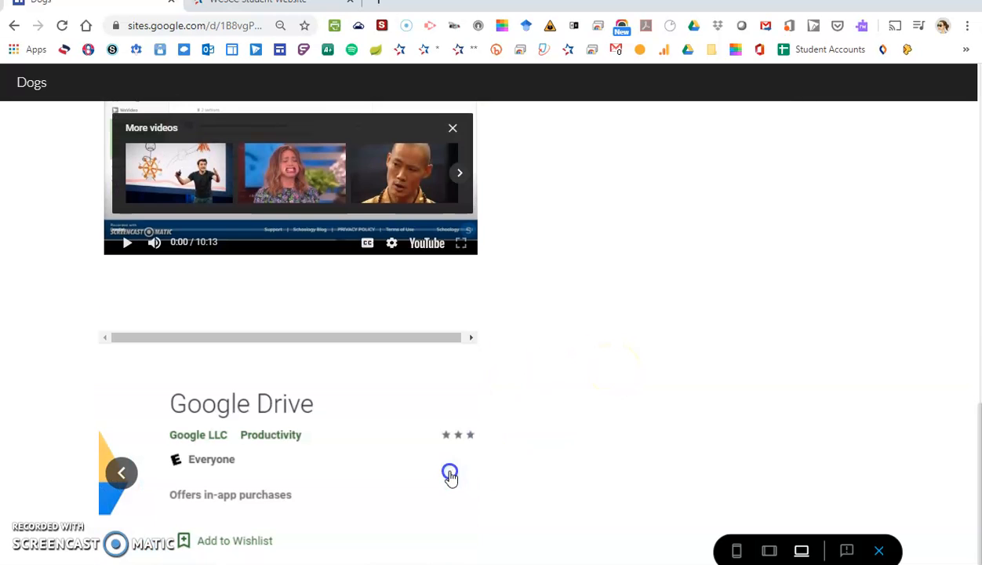
left_click(460, 476)
left_click(464, 488)
left_click(462, 487)
scroll(622, 353, "up", 8)
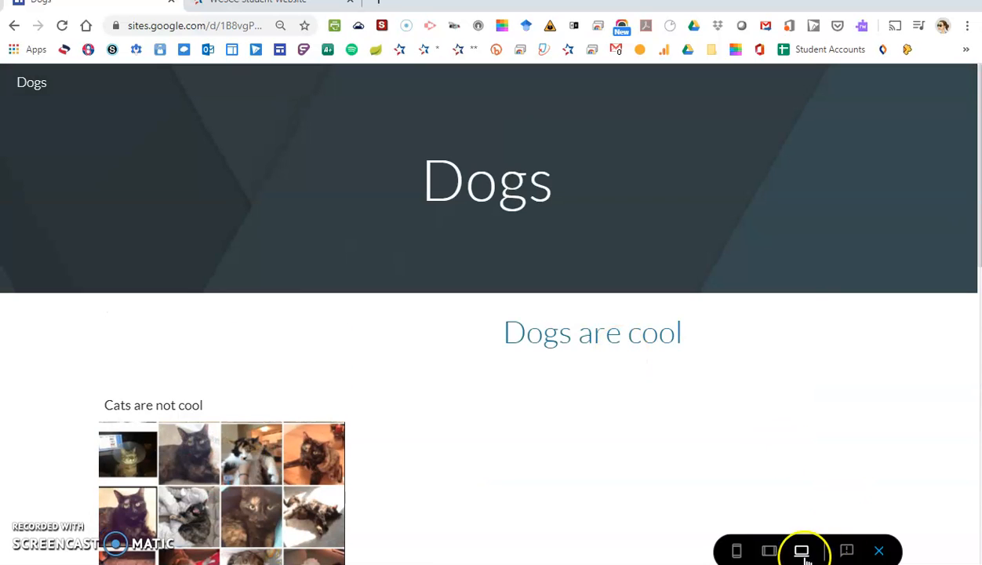
left_click(879, 551)
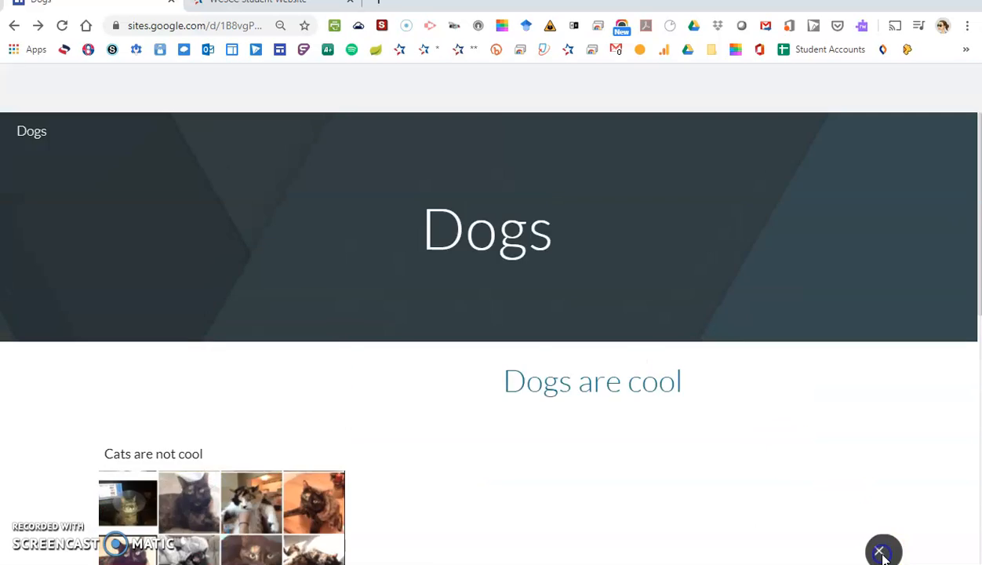
Open the Google Drive file list and move the embedded One-to-One Laptop Initiative presentation to the centre of its section.
scroll(722, 333, "down", 4)
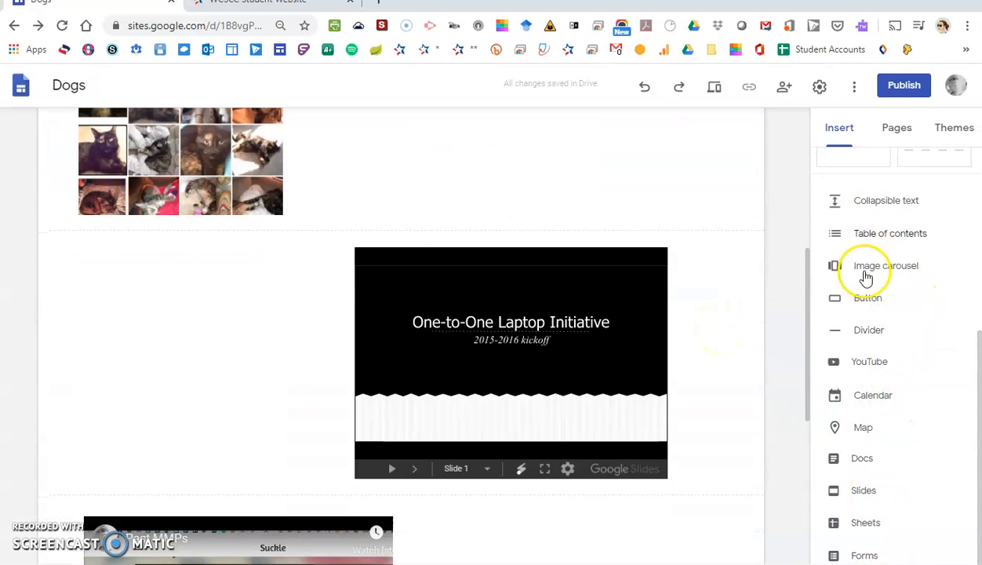
scroll(866, 473, "up", 4)
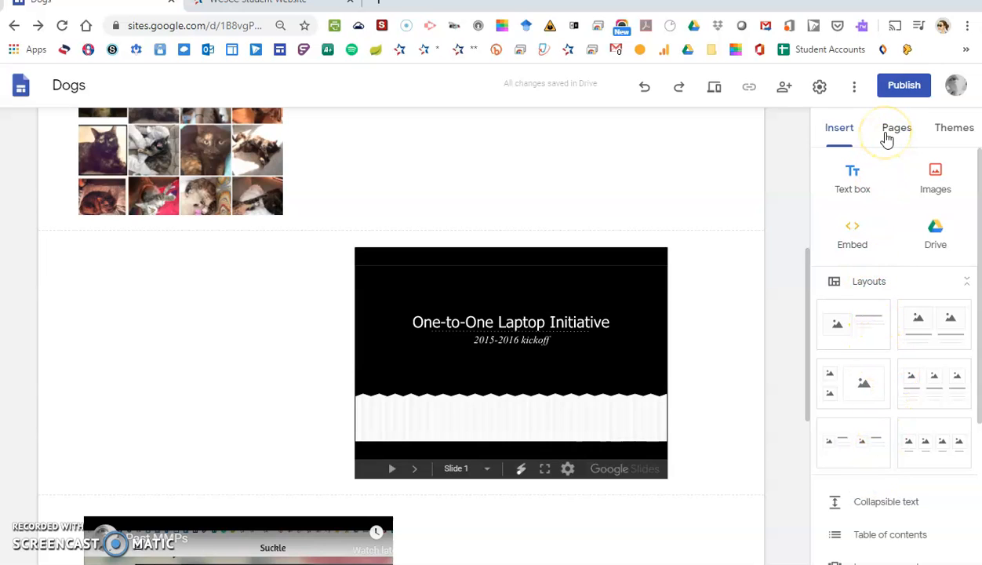
left_click(940, 241)
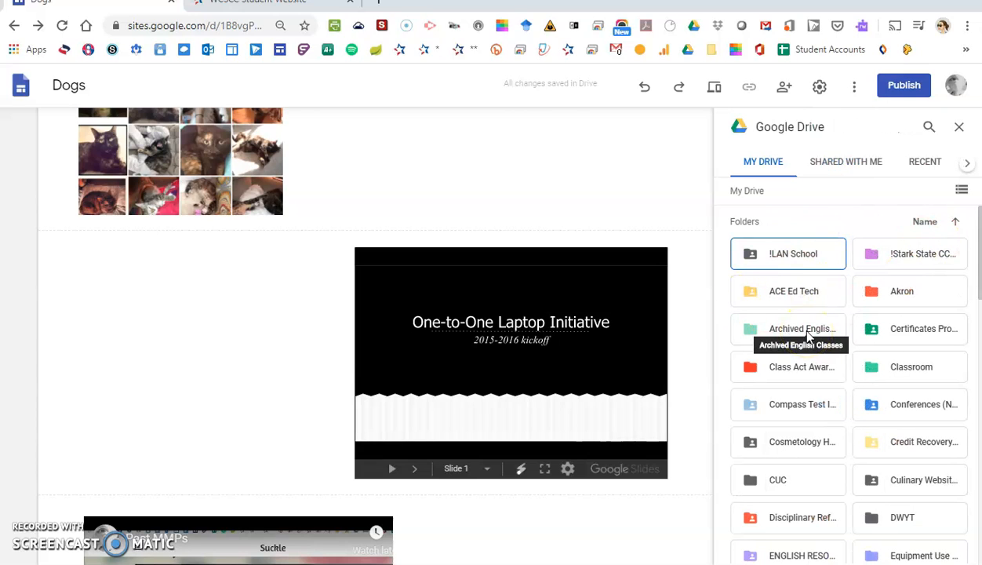
left_click(618, 304)
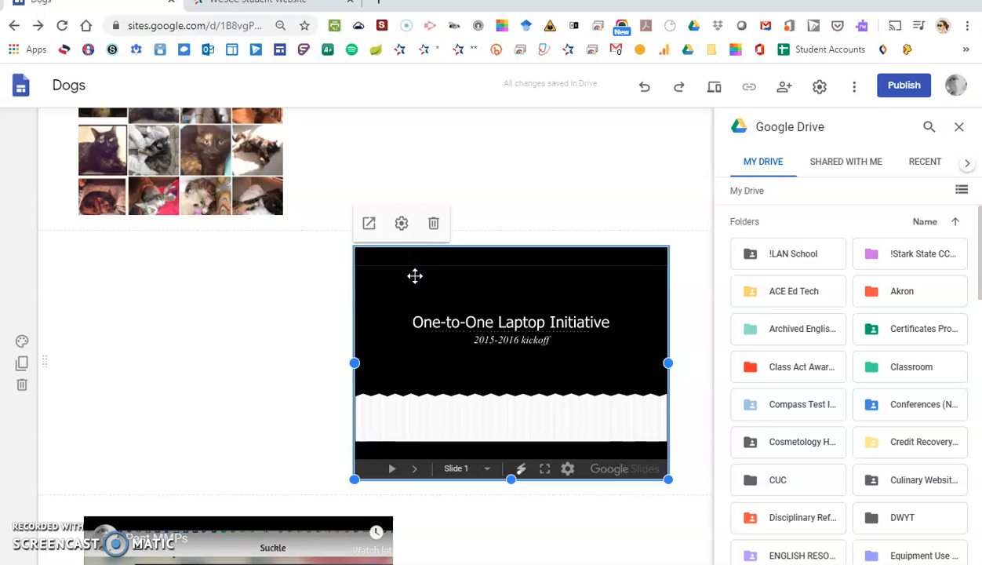
left_click_drag(515, 322, 423, 258)
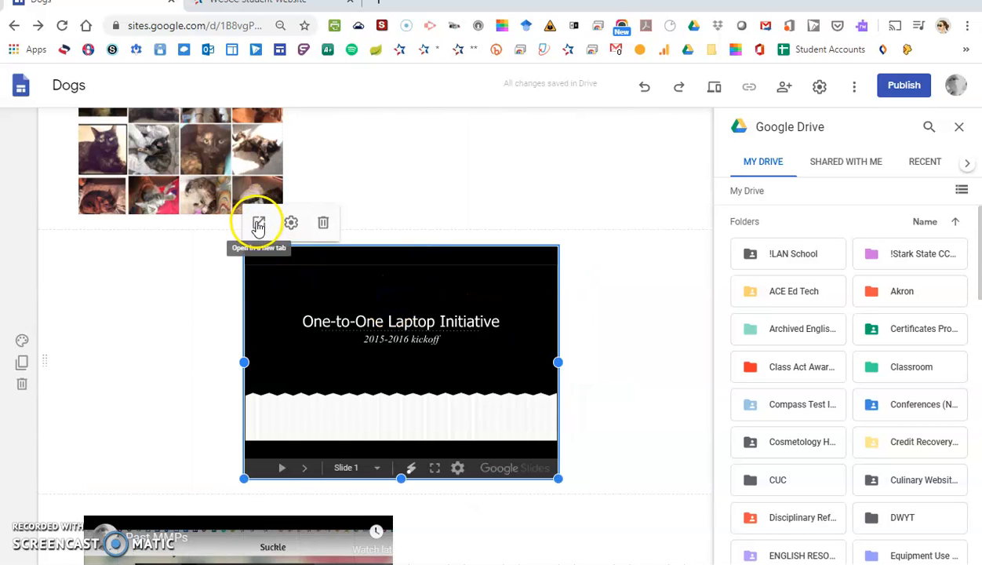
Open the embedded presentation in a new tab to view its Rationale & Vision slide and web address, and return to the Dogs site.
left_click(260, 224)
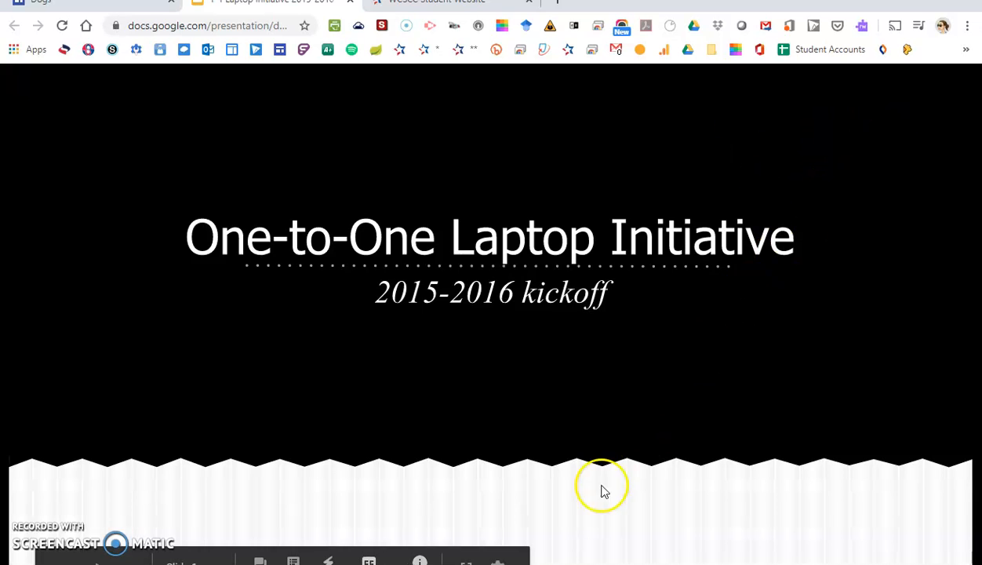
left_click(805, 141)
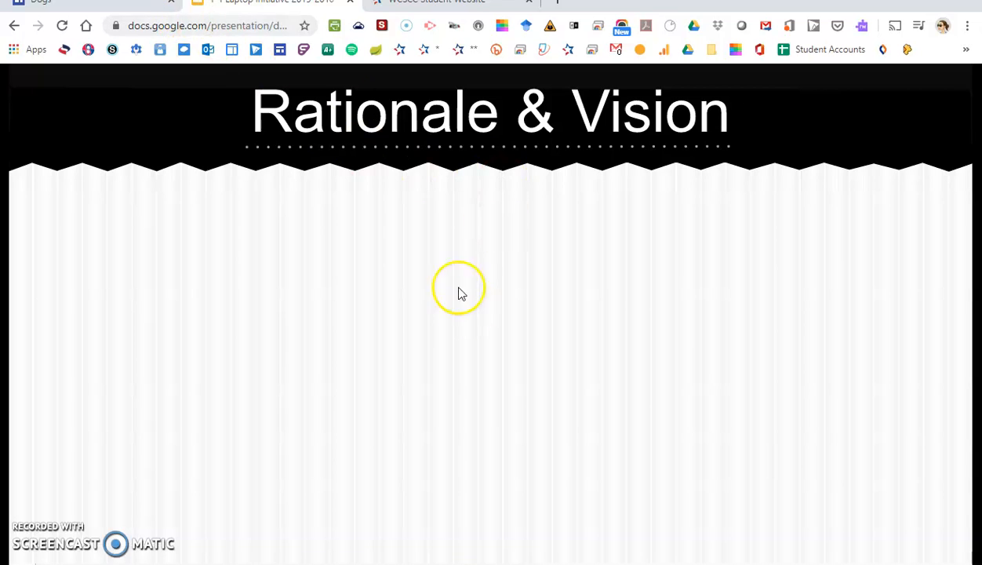
left_click(273, 25)
left_click_drag(256, 25, 312, 25)
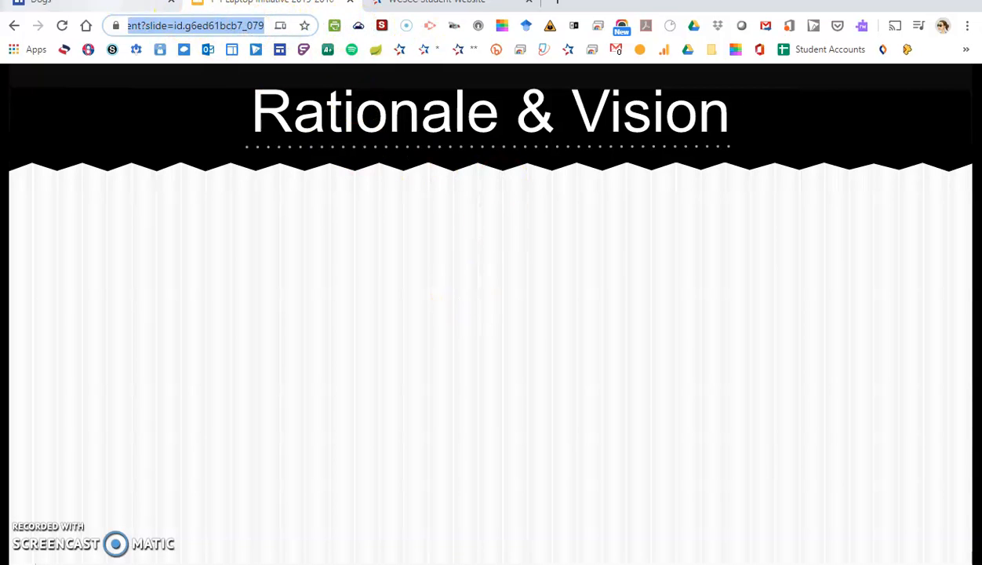
left_click(47, 2)
scroll(307, 176, "down", 3)
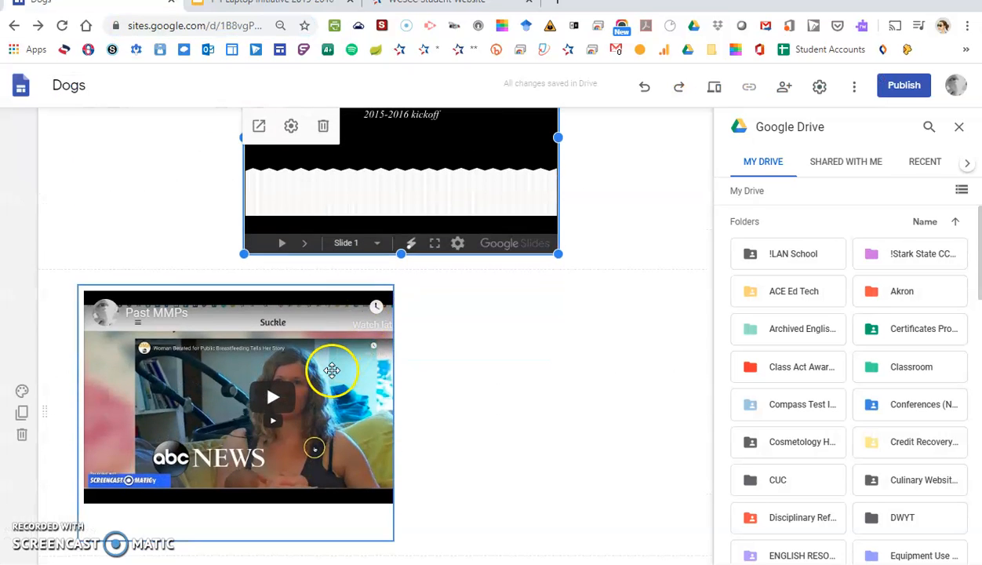
scroll(332, 371, "up", 4)
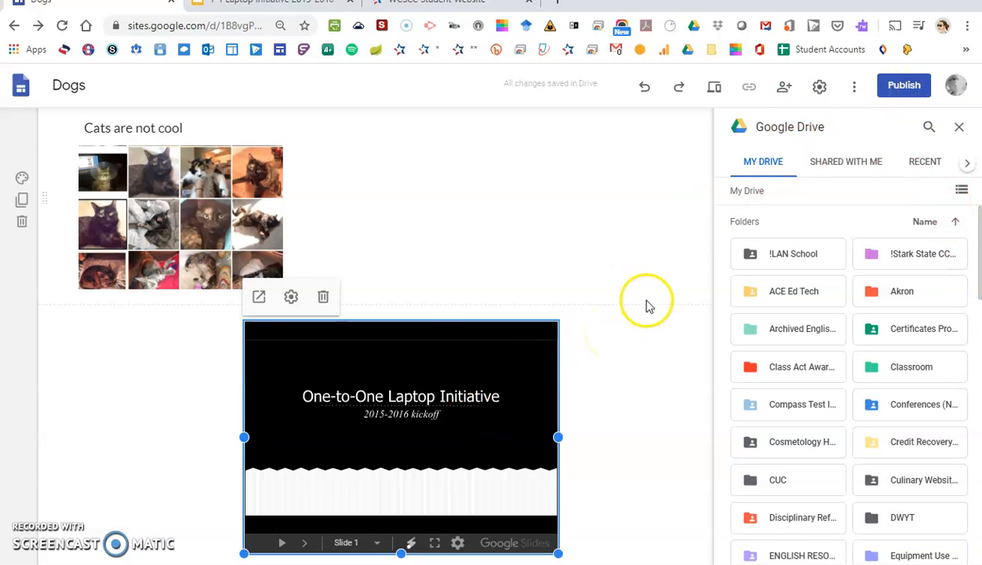
scroll(656, 343, "up", 3)
scroll(655, 342, "down", 5)
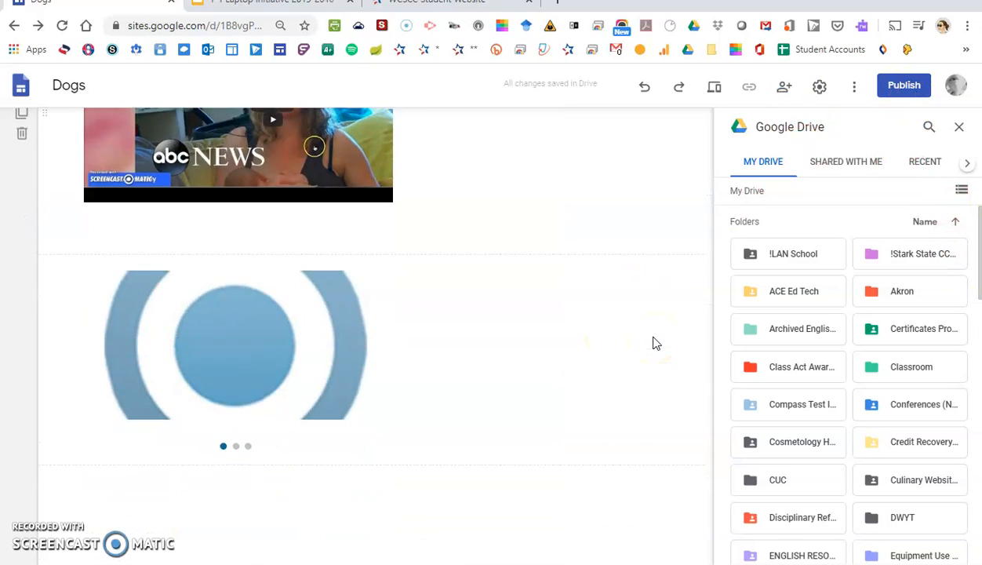
scroll(656, 343, "up", 5)
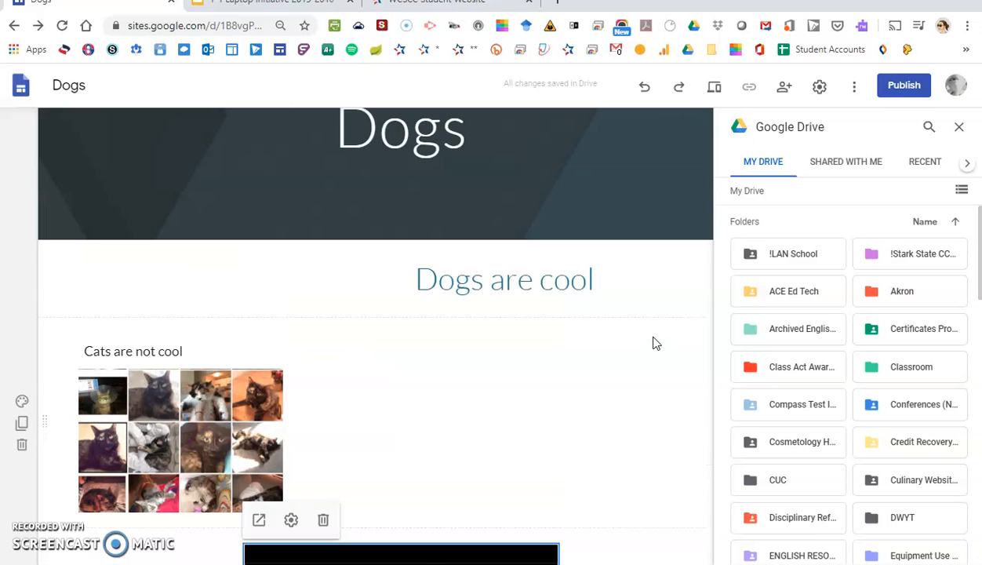
Close the Google Drive file list and show the list of the site's pages.
left_click(956, 131)
left_click(839, 145)
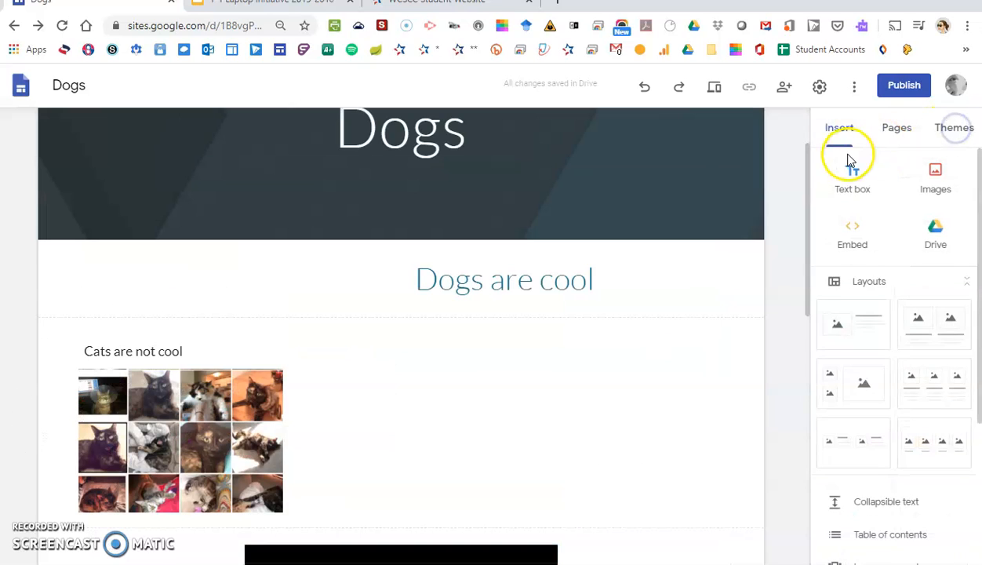
left_click(902, 134)
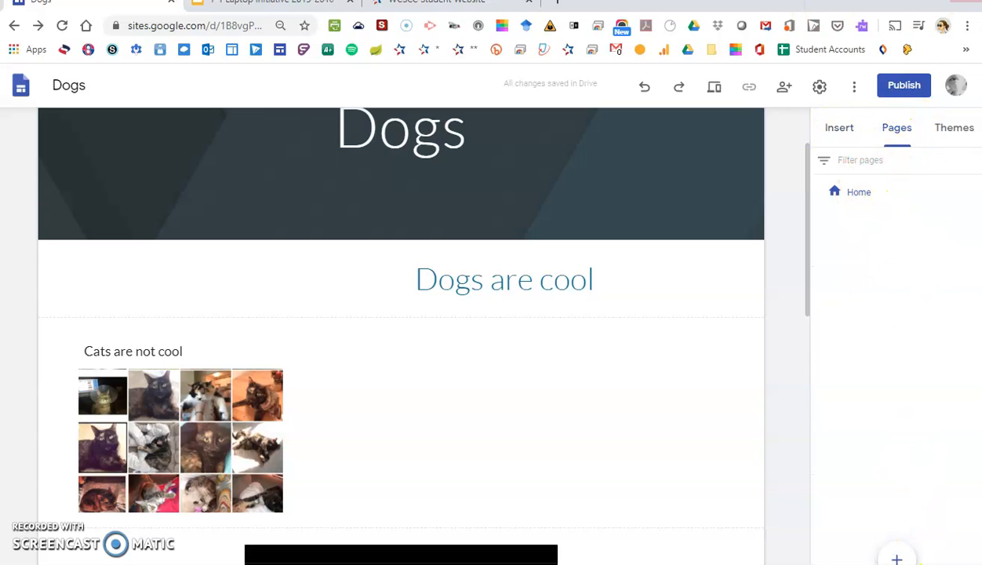
Reduce and reposition the browser window, and add a new page named Adopt a Dog.
left_click(928, 3)
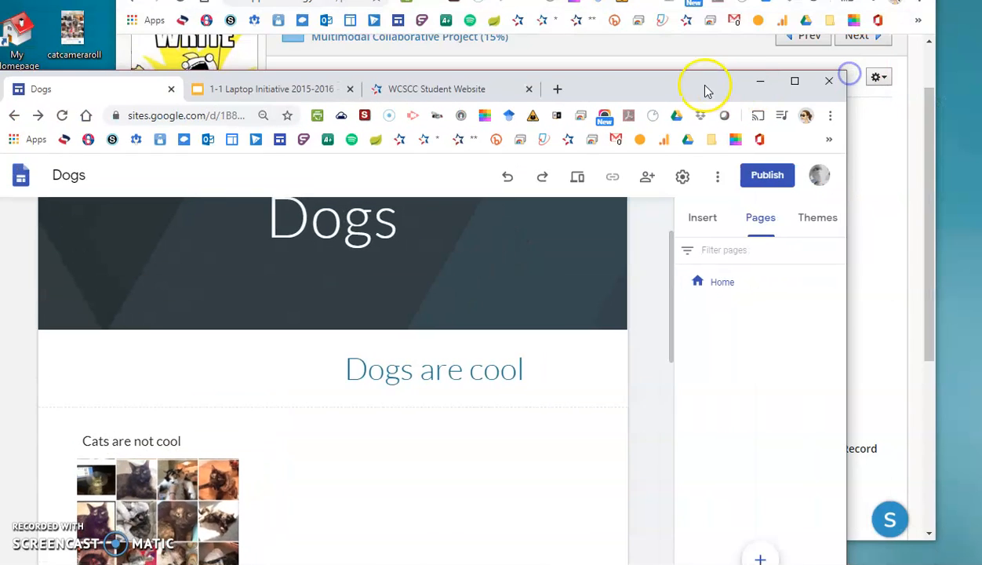
left_click_drag(706, 88, 745, 1)
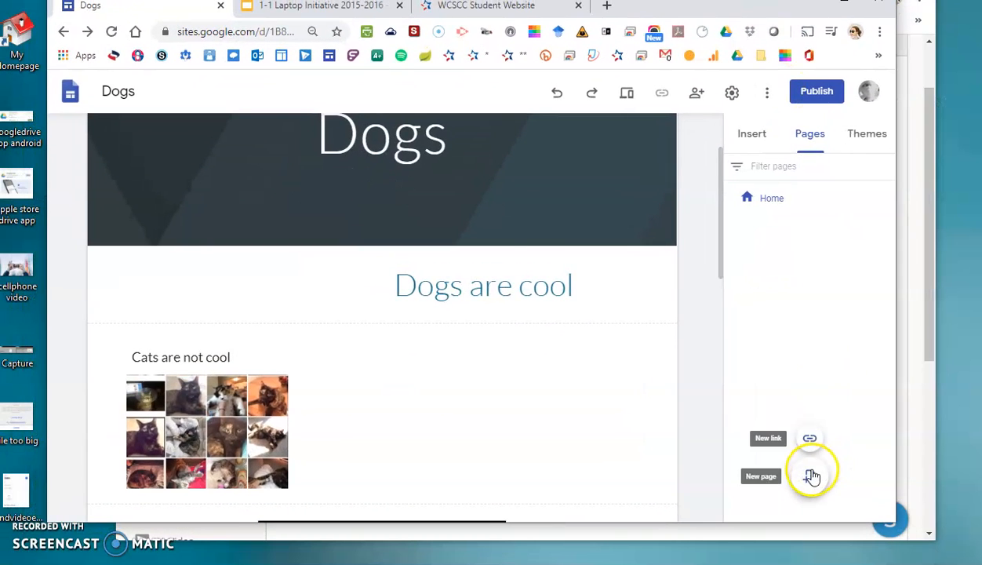
left_click(811, 473)
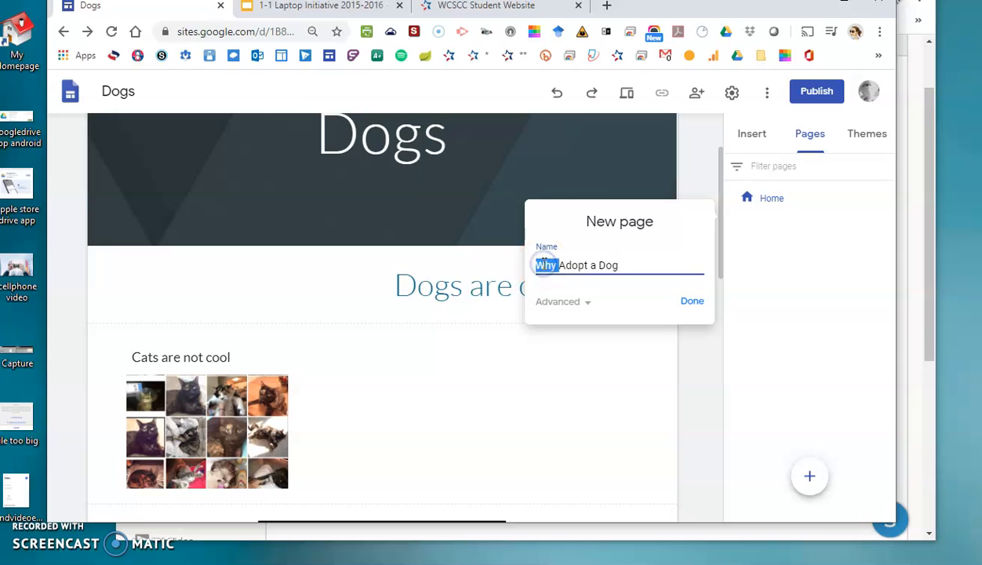
left_click(692, 301)
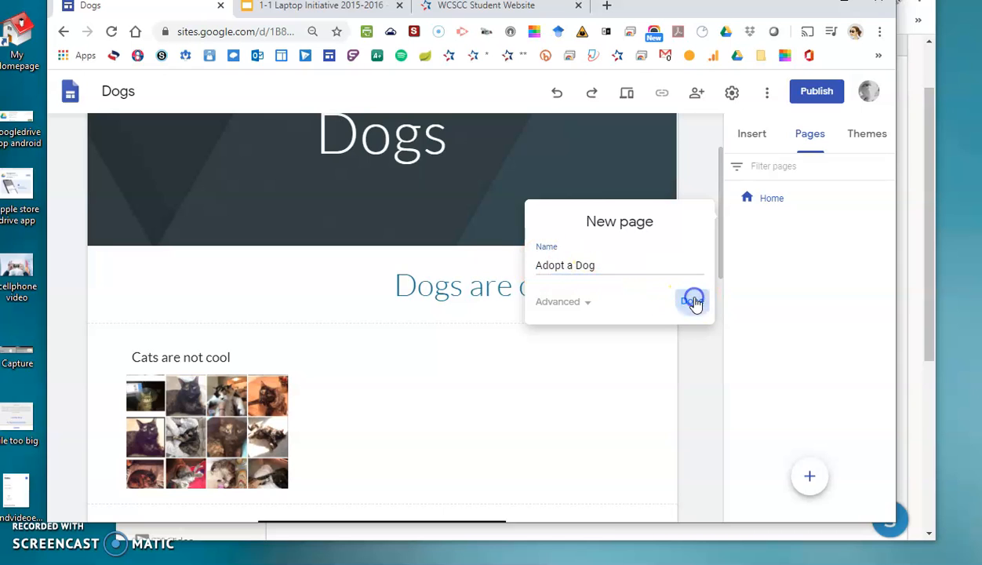
Add another page named Feed a Dog, and check the Adopt a Dog and Feed a Dog pages.
left_click(810, 481)
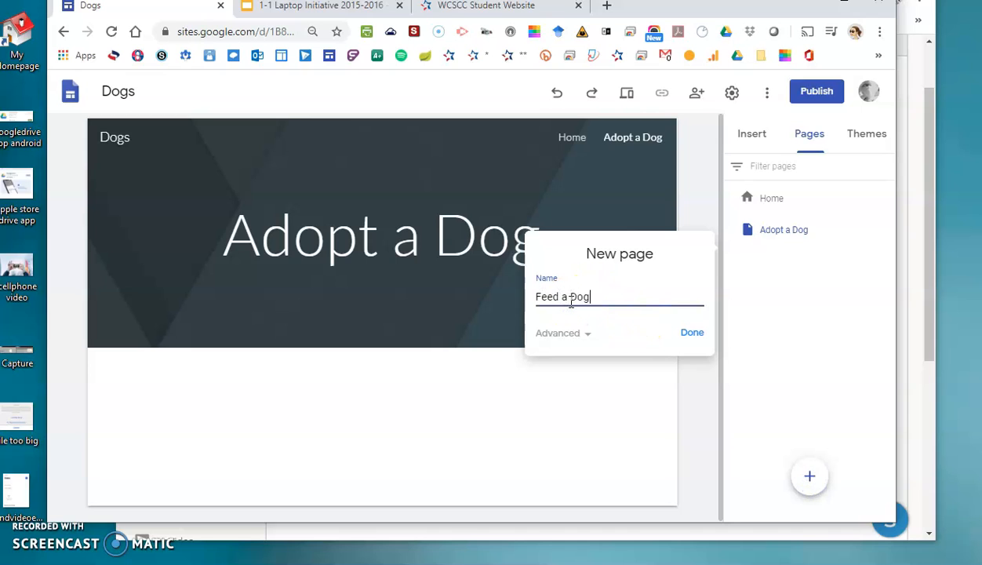
left_click(688, 341)
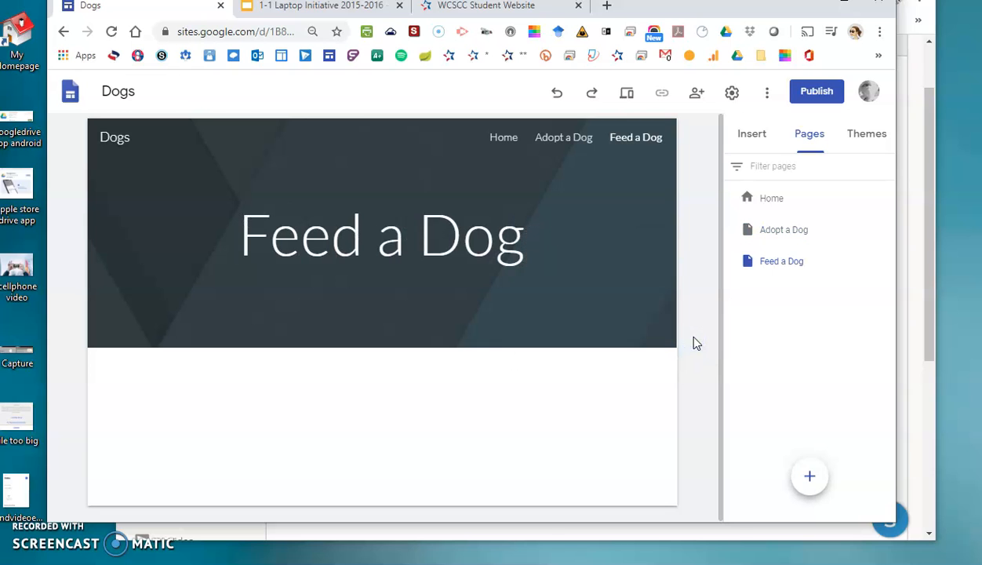
left_click(780, 231)
left_click(786, 261)
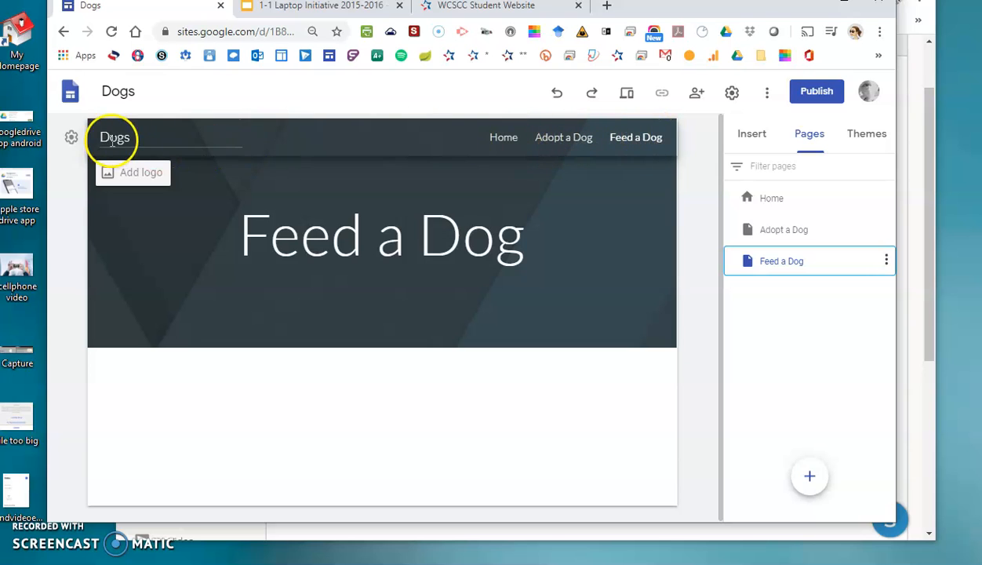
Set the site's navigation mode to Side in the navigation settings.
left_click(71, 138)
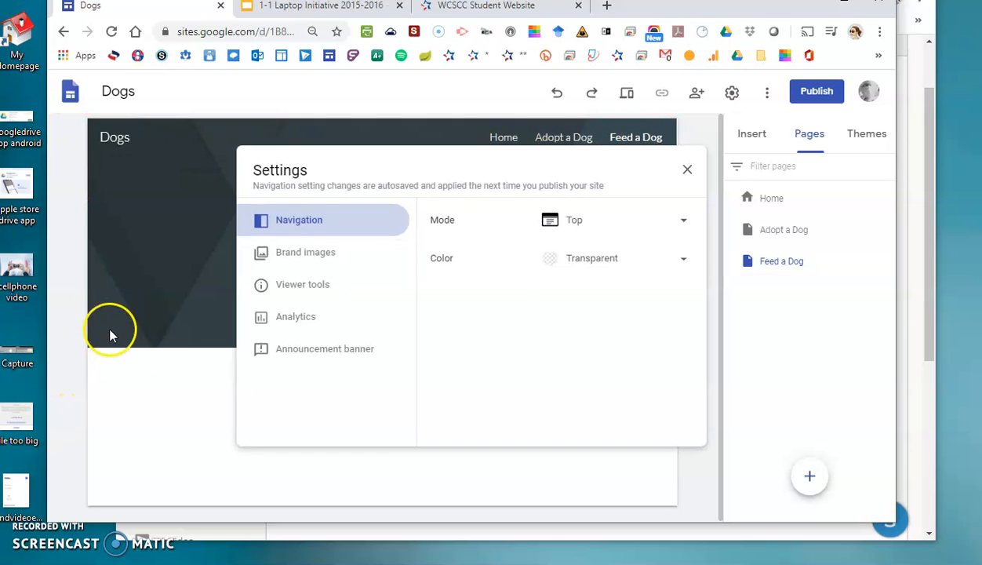
left_click(148, 367)
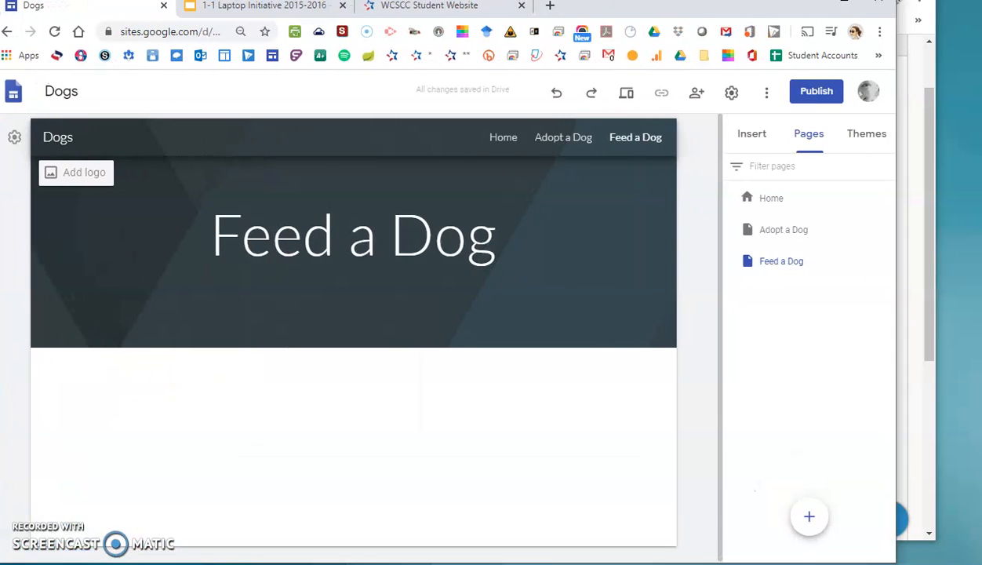
left_click(14, 138)
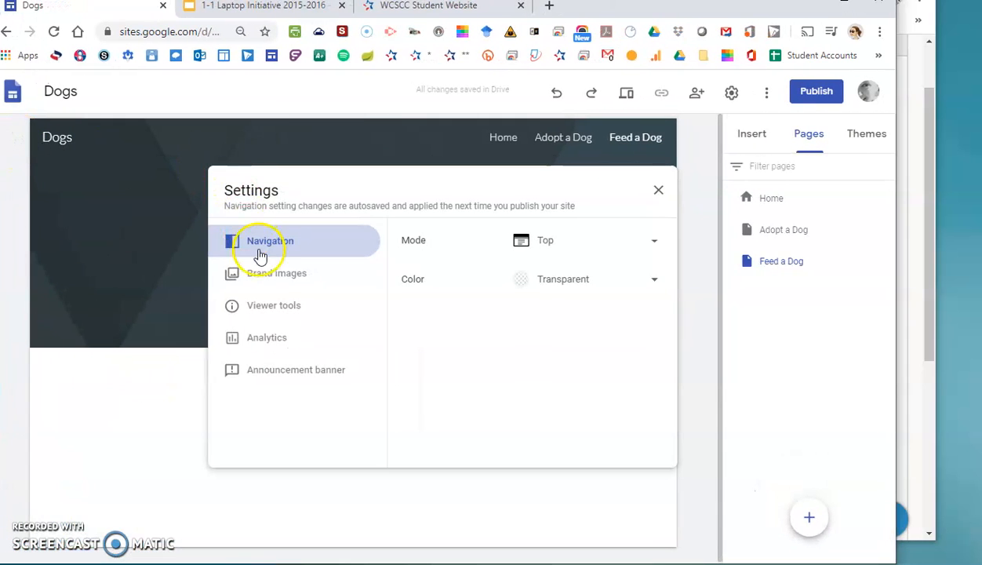
left_click(521, 241)
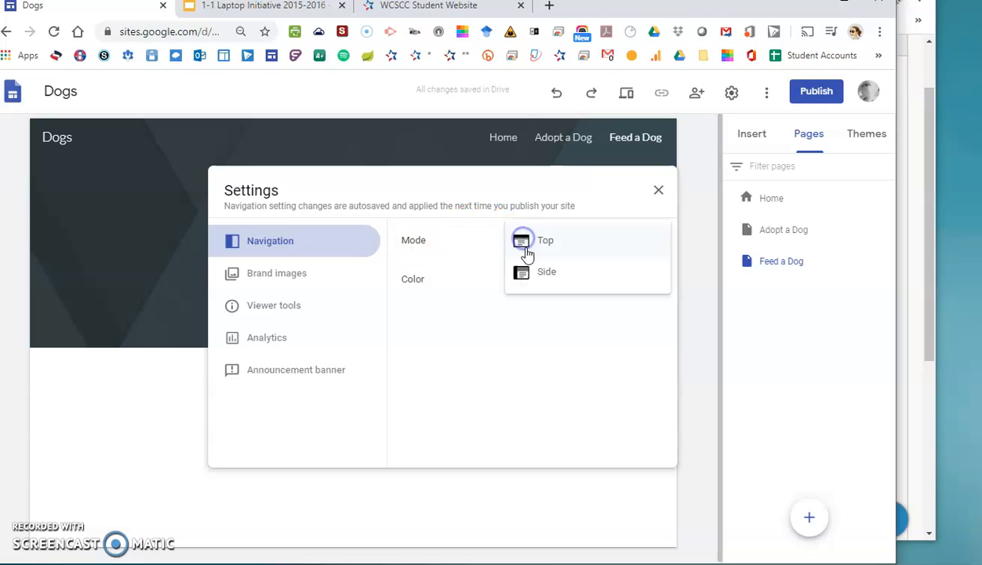
left_click(525, 270)
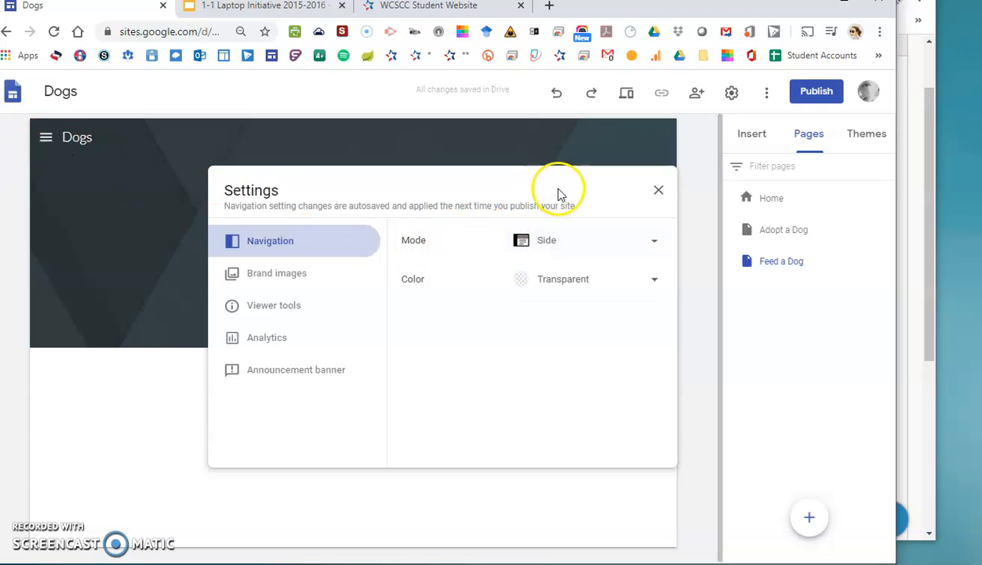
Close the site settings and check the page list in the side navigation menu.
left_click(658, 190)
left_click(48, 137)
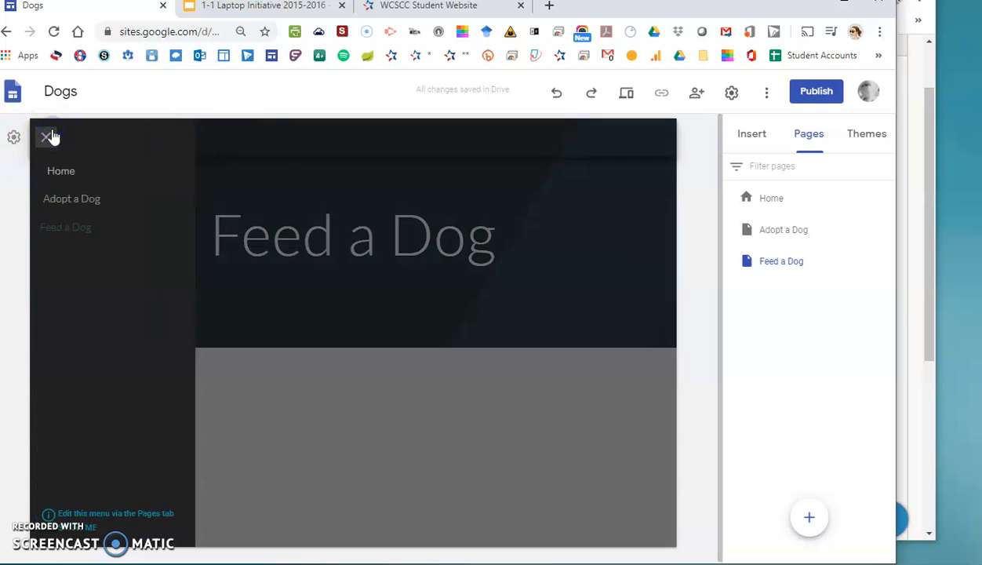
left_click(48, 137)
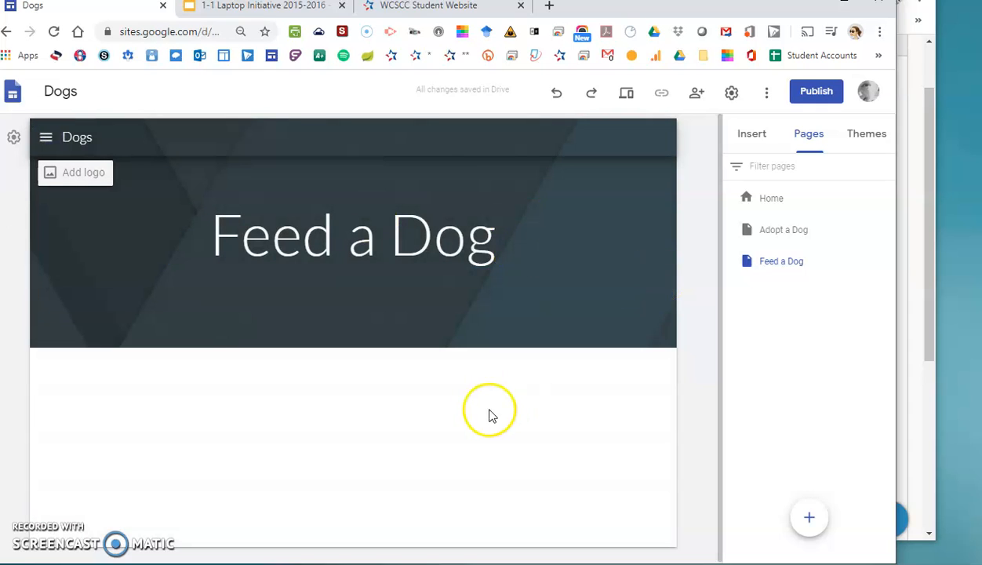
Insert the layout with one image beside a heading and text into the Feed a Dog page.
left_click(768, 138)
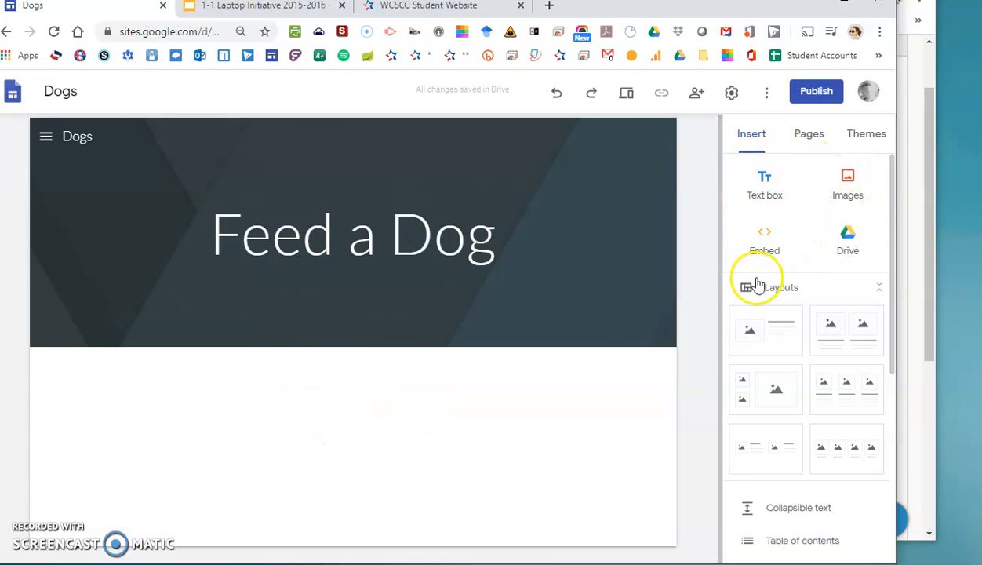
scroll(805, 317, "down", 4)
scroll(806, 319, "up", 3)
left_click(771, 204)
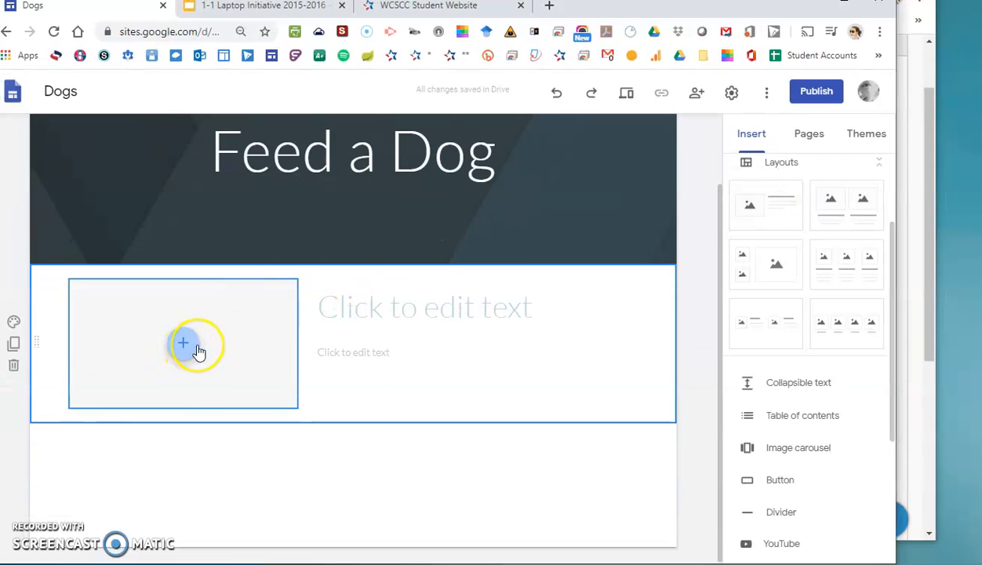
Upload the picture 1 (1) from the Pictures folder below the layout section and enlarge it on the page.
double_click(259, 443)
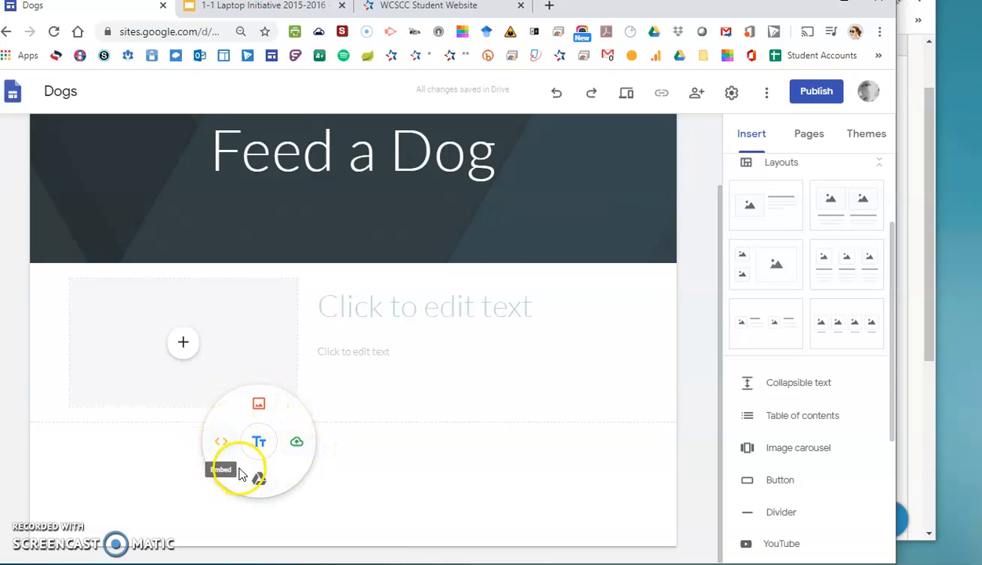
left_click(295, 445)
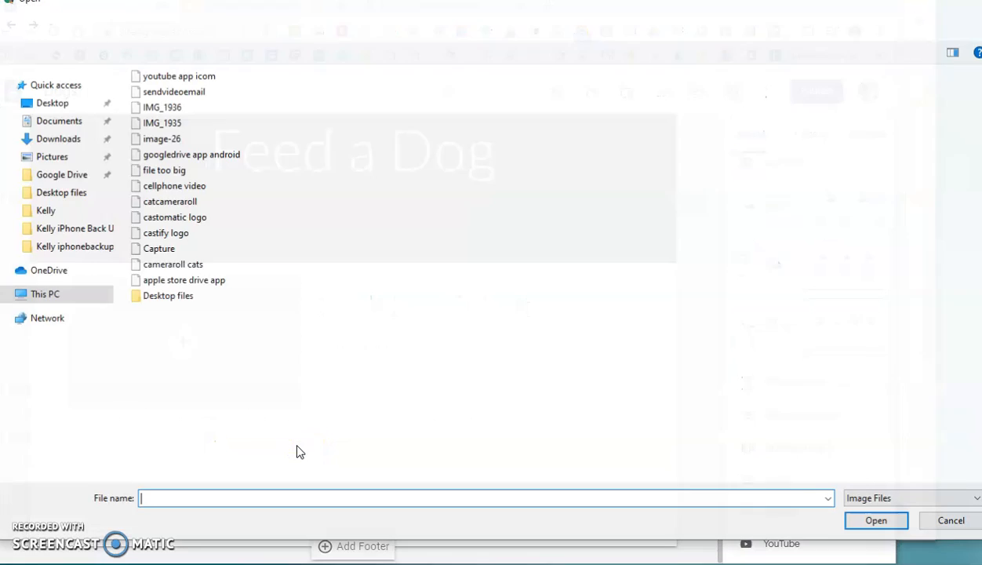
left_click(58, 157)
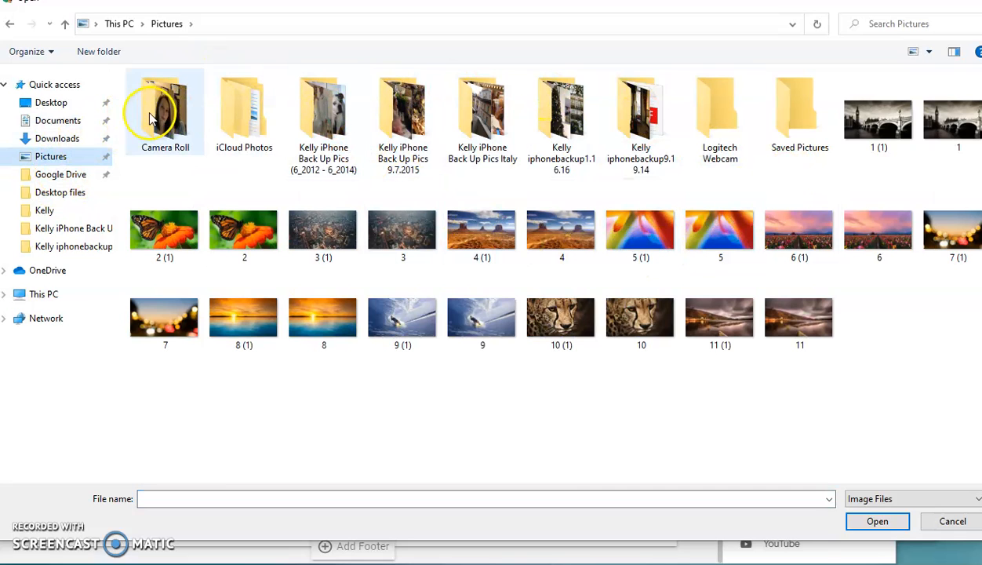
double_click(875, 119)
left_click_drag(249, 408, 434, 493)
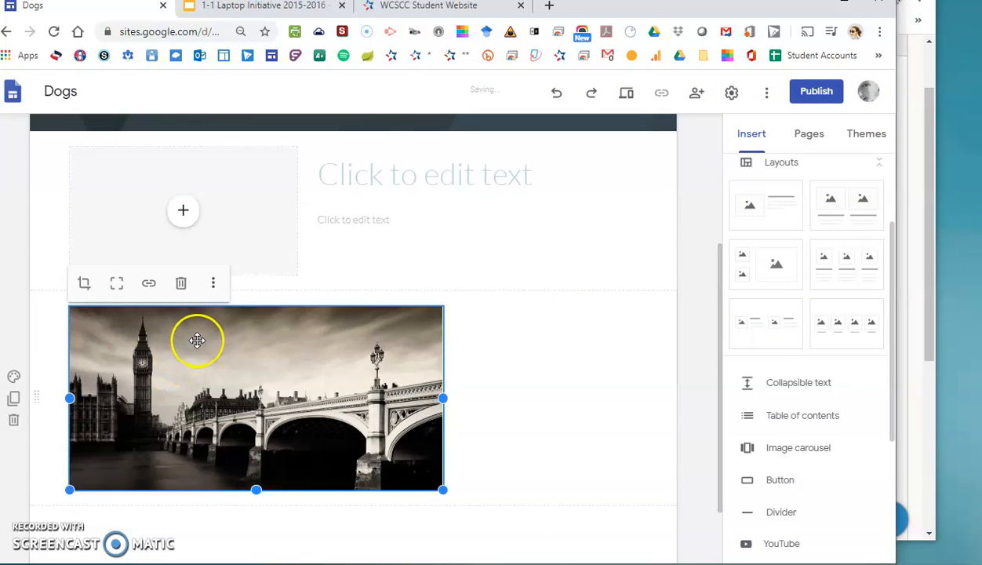
Search Google images for "dogs" and insert the white dog photo beside the bridge picture.
double_click(593, 377)
left_click(559, 378)
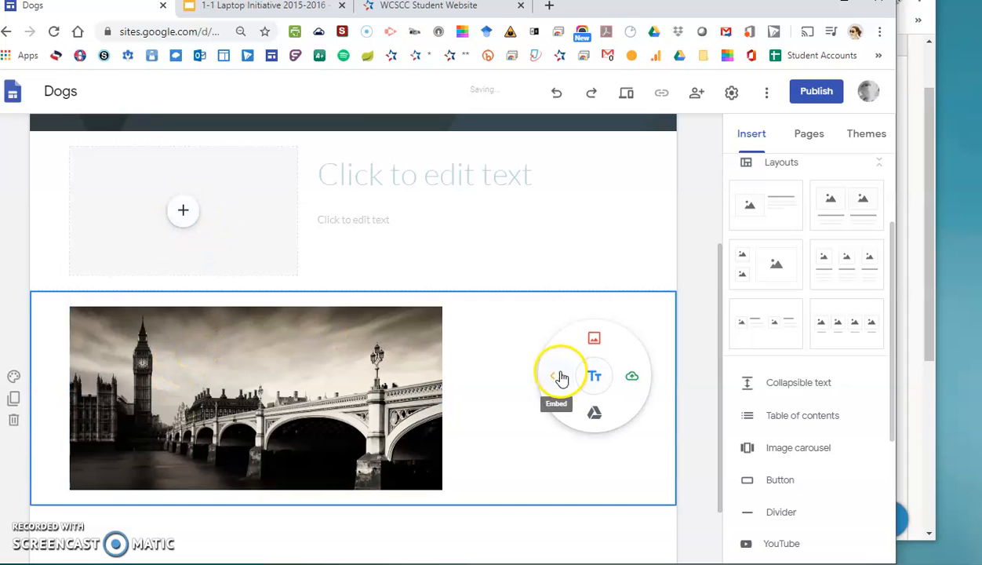
left_click(595, 341)
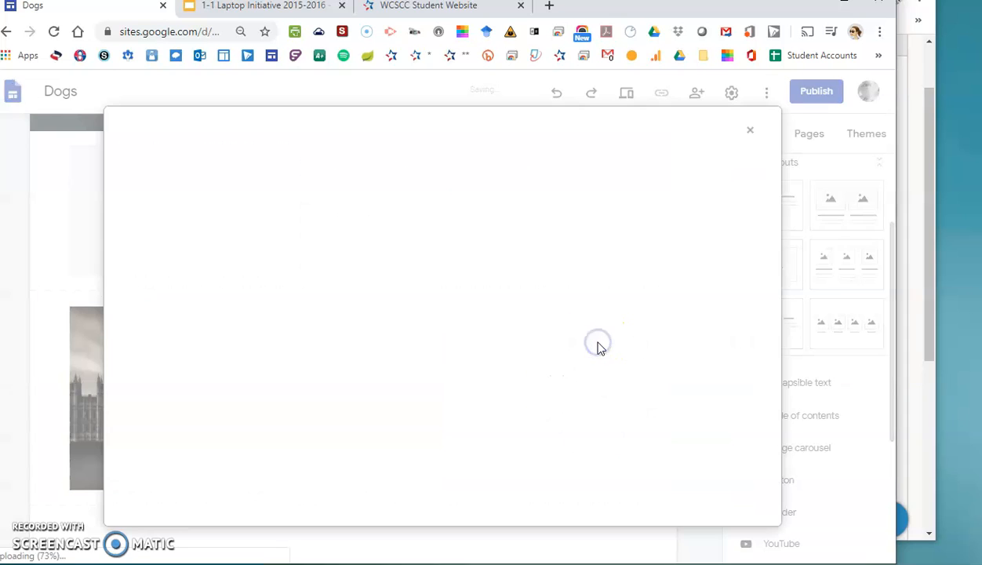
left_click(260, 172)
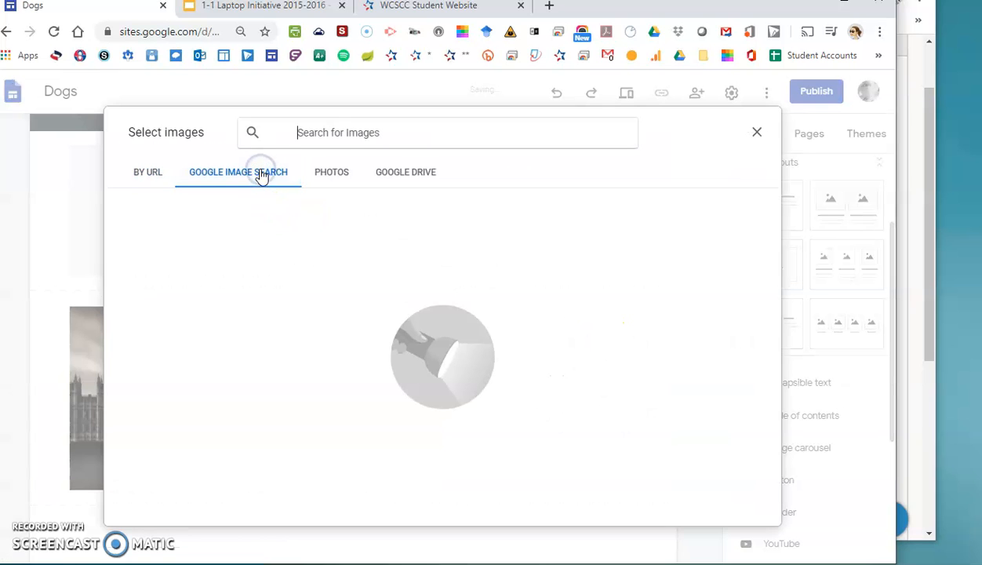
type("dogs")
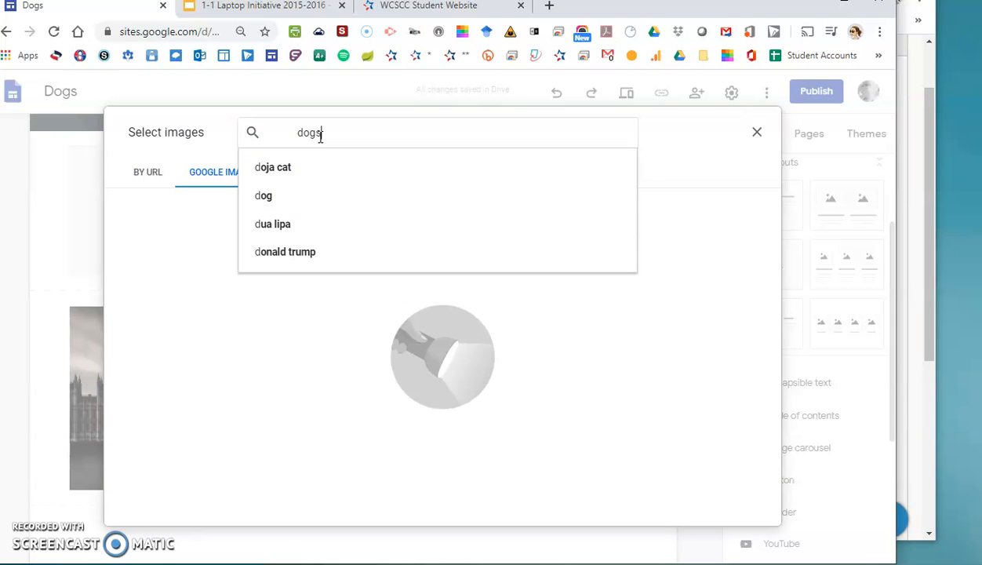
key("Return")
double_click(480, 231)
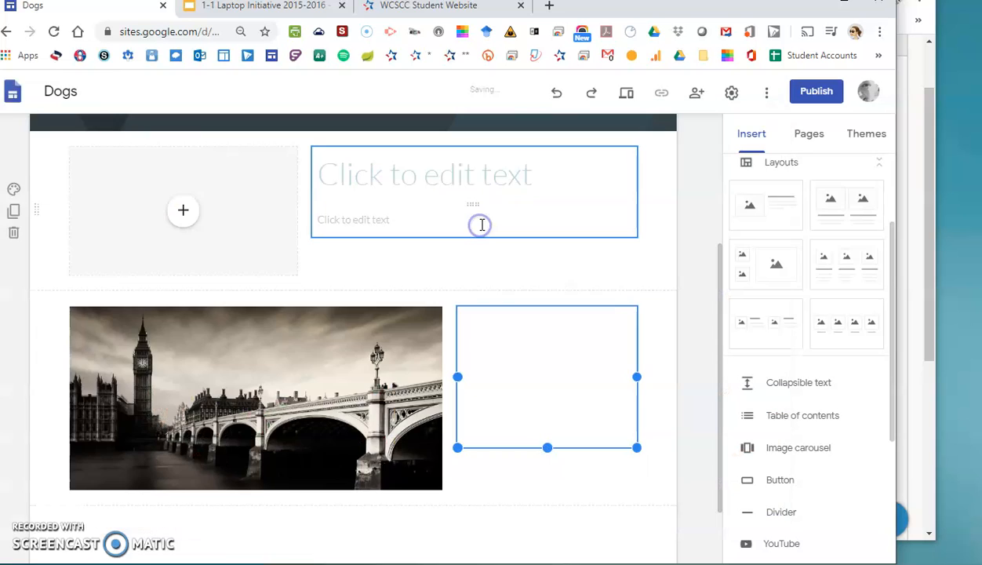
left_click(440, 178)
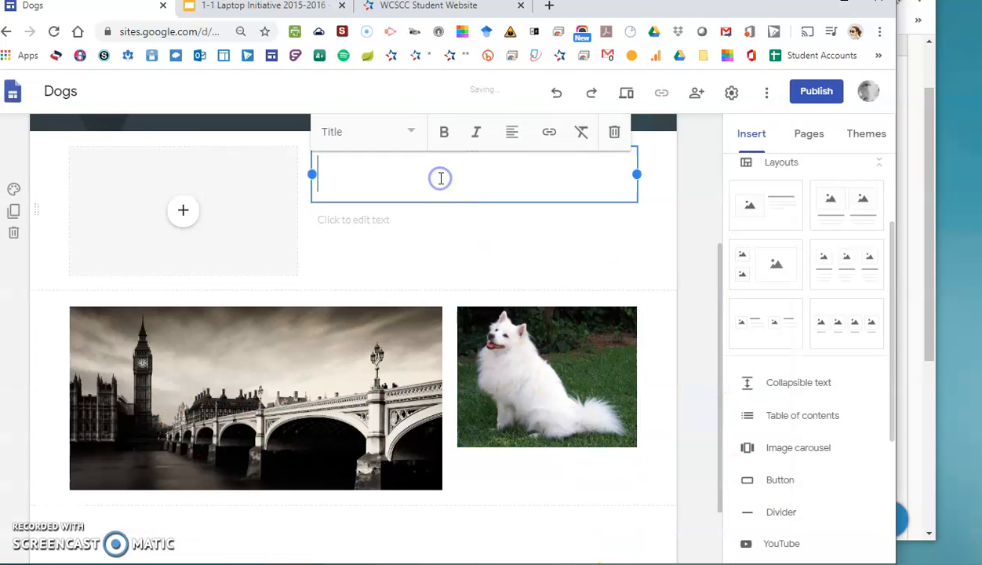
Visit the Adopt a Dog page through the site's navigation menu and return to Feed a Dog.
scroll(486, 267, "up", 3)
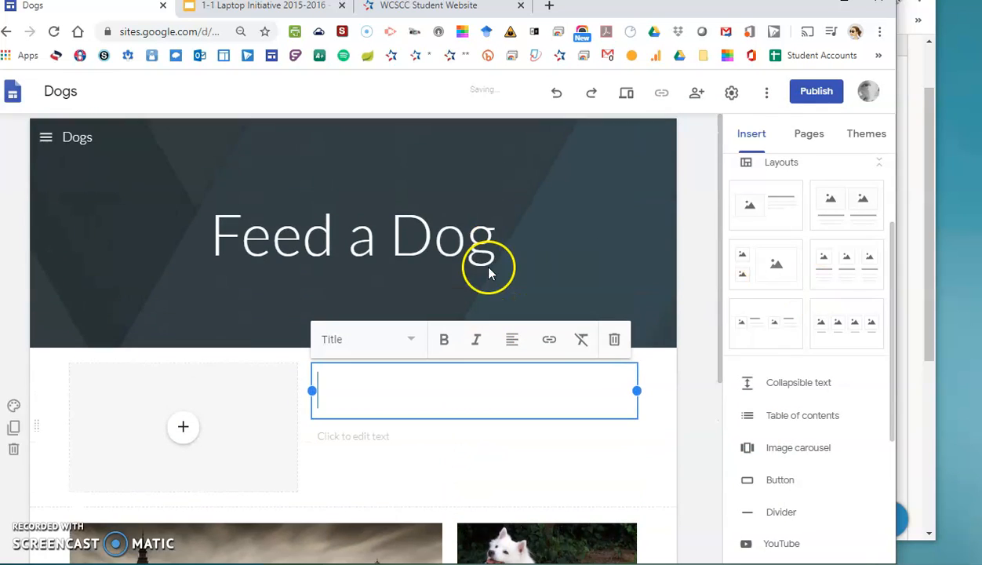
left_click(47, 138)
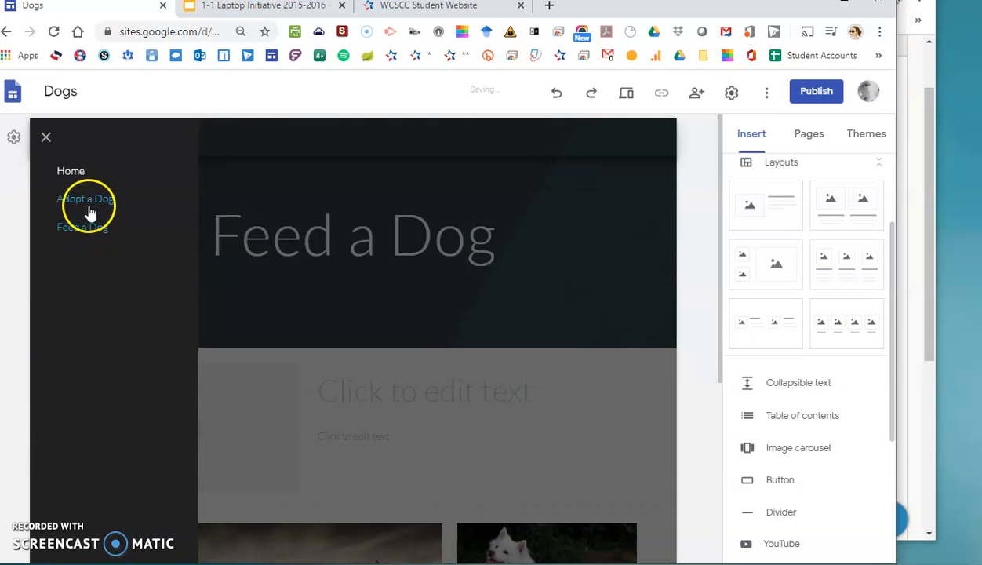
left_click(86, 201)
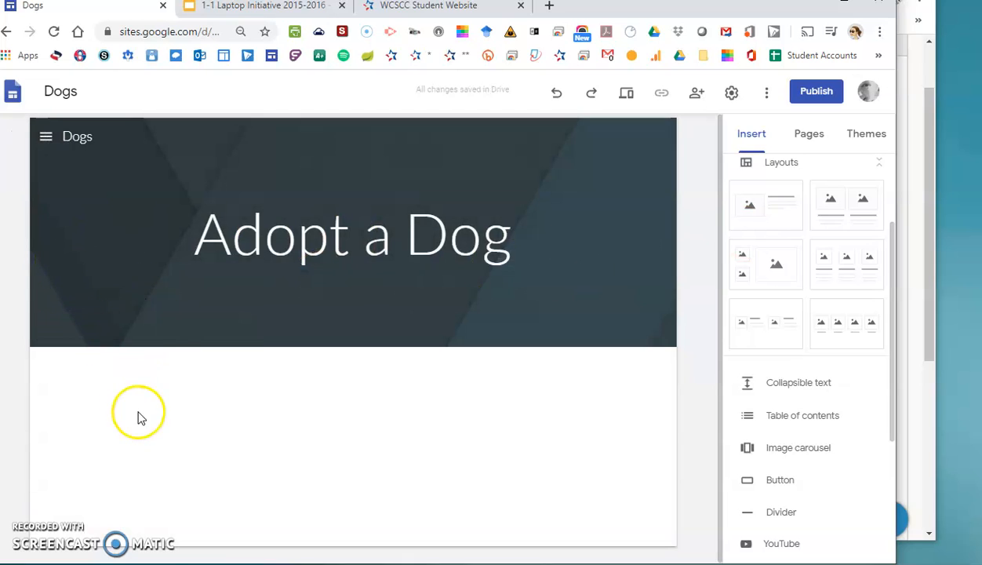
left_click(46, 143)
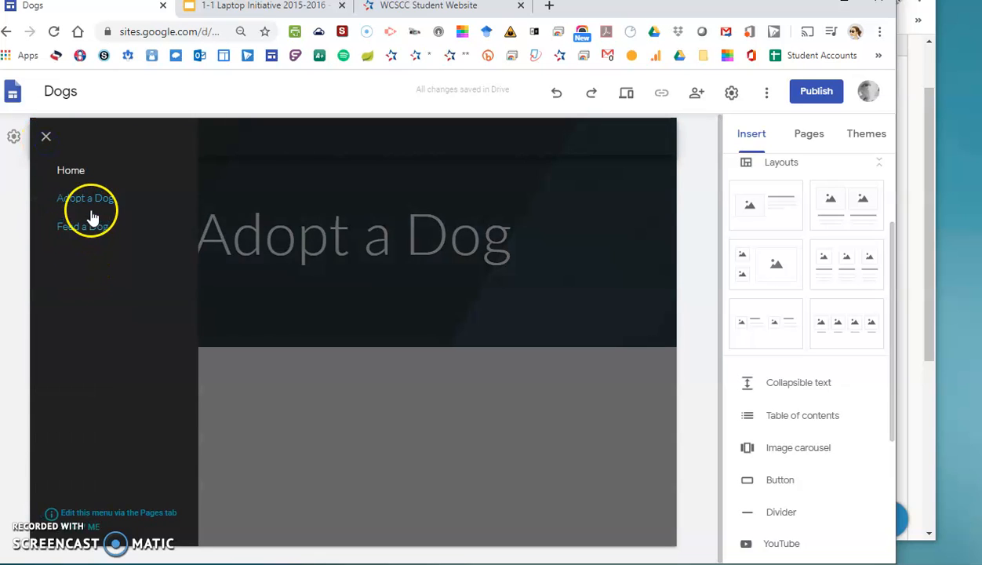
left_click(87, 228)
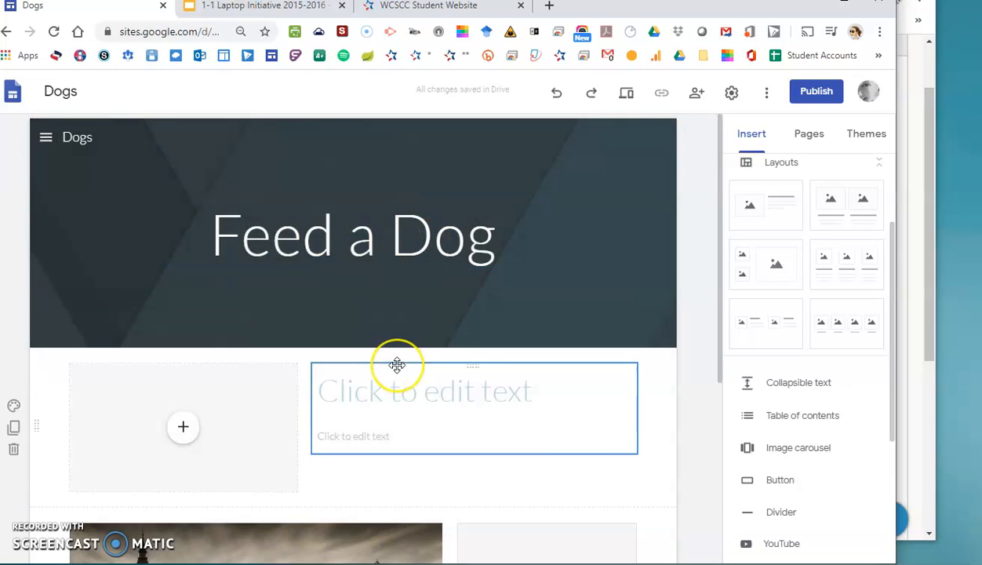
Change the Feed a Dog header image to the gallery picture with colorful hanging ribbons.
scroll(424, 267, "down", 2)
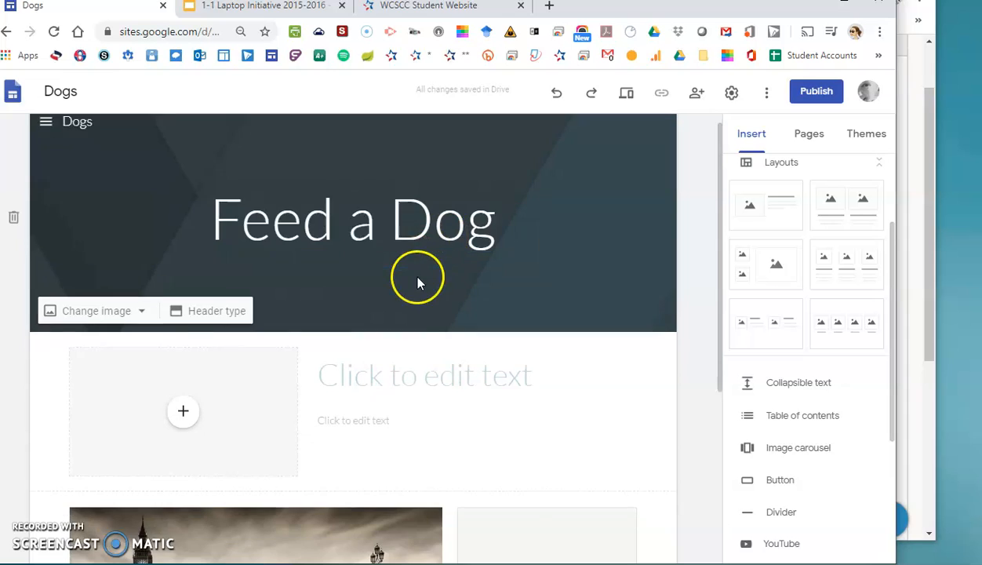
left_click(142, 259)
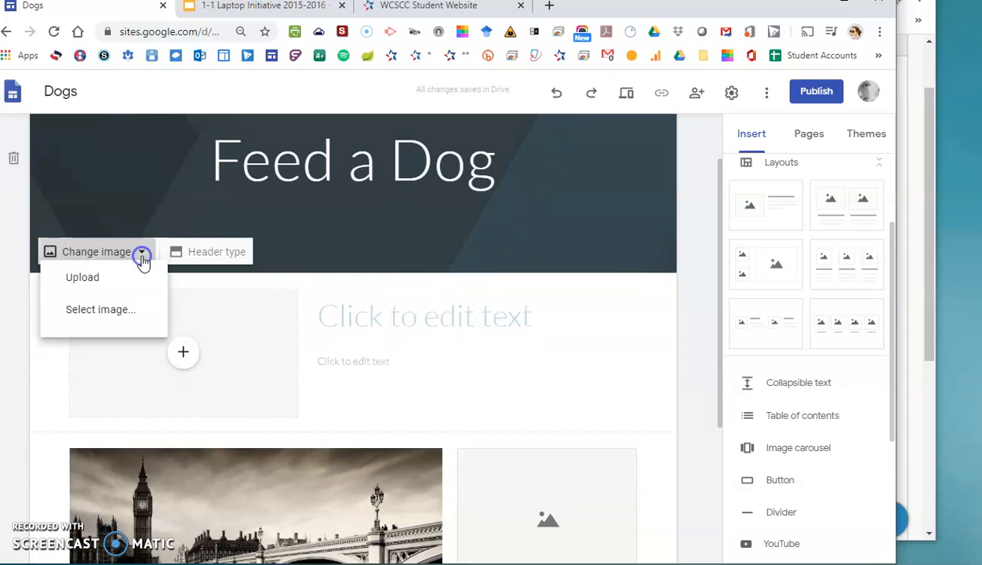
left_click(115, 326)
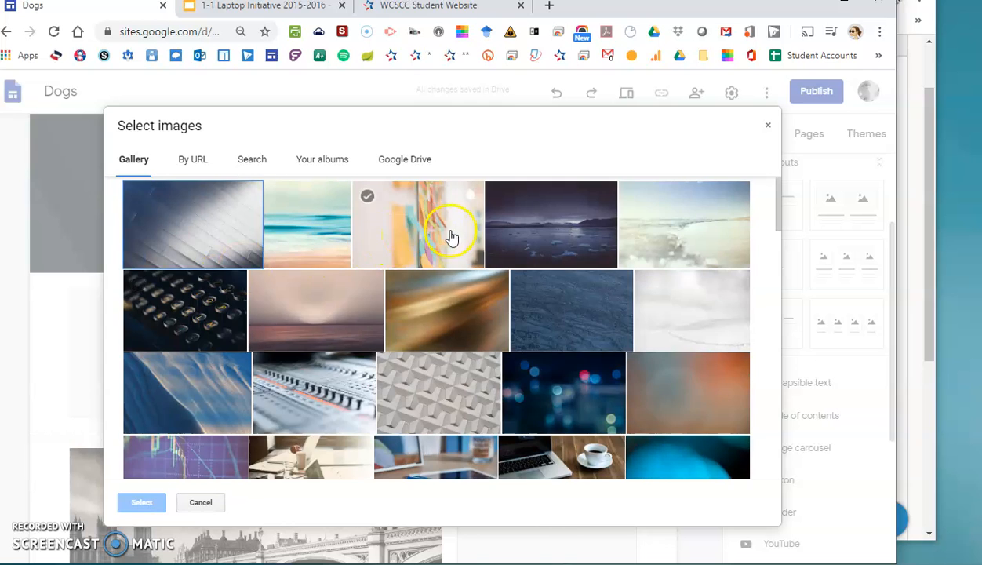
left_click(451, 236)
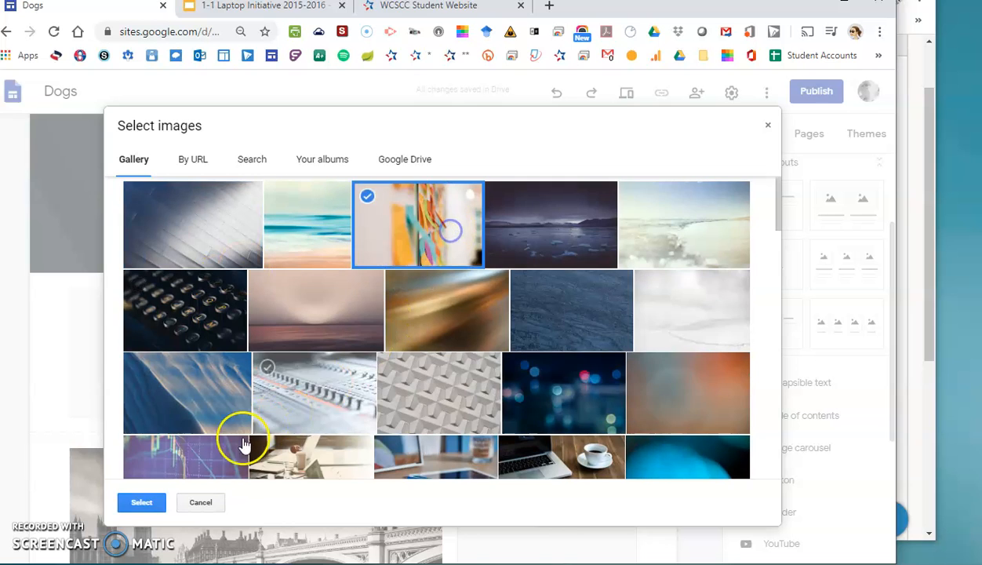
left_click(143, 502)
Set the background of the image-and-text layout section to Emphasis 2.
scroll(196, 301, "down", 1)
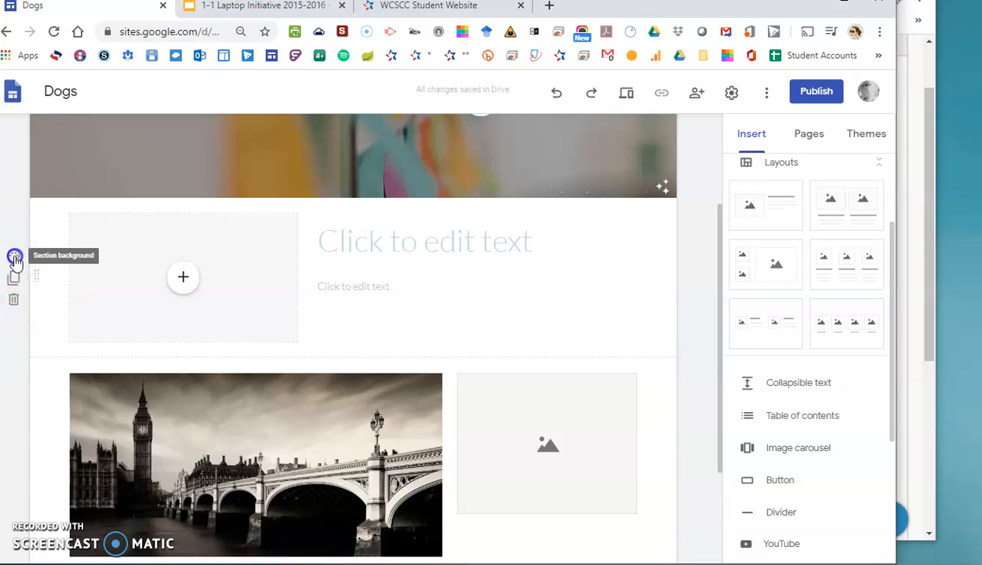
left_click(15, 260)
mouse_move(121, 373)
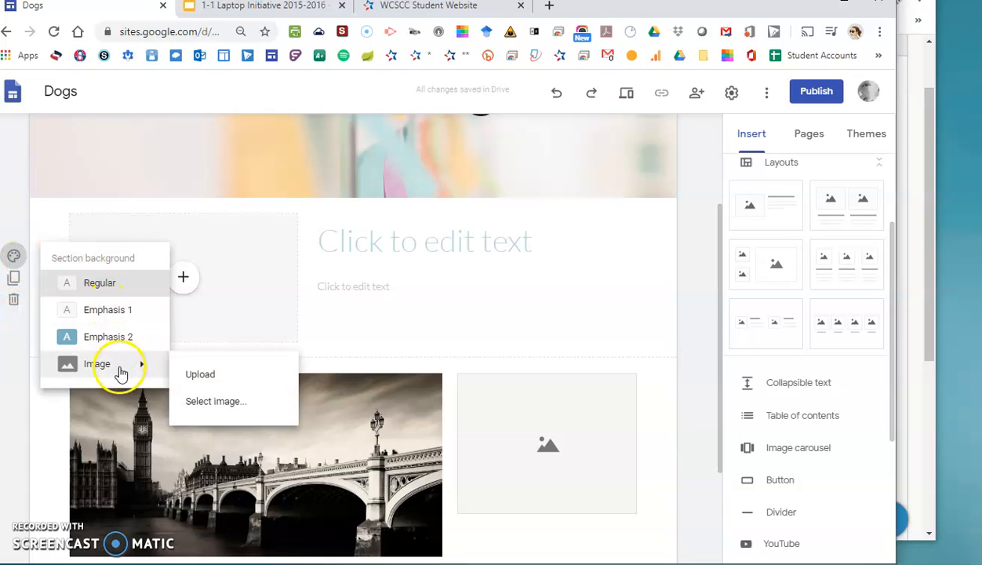
left_click(121, 337)
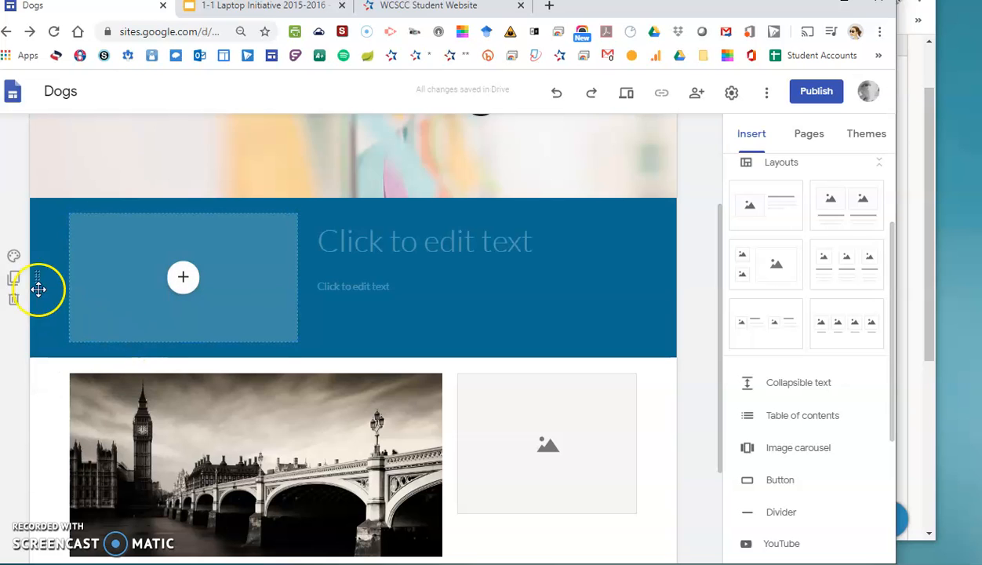
Set the layout section's background to the brown gallery image with green and yellow dots, and review the page.
left_click(16, 257)
mouse_move(141, 367)
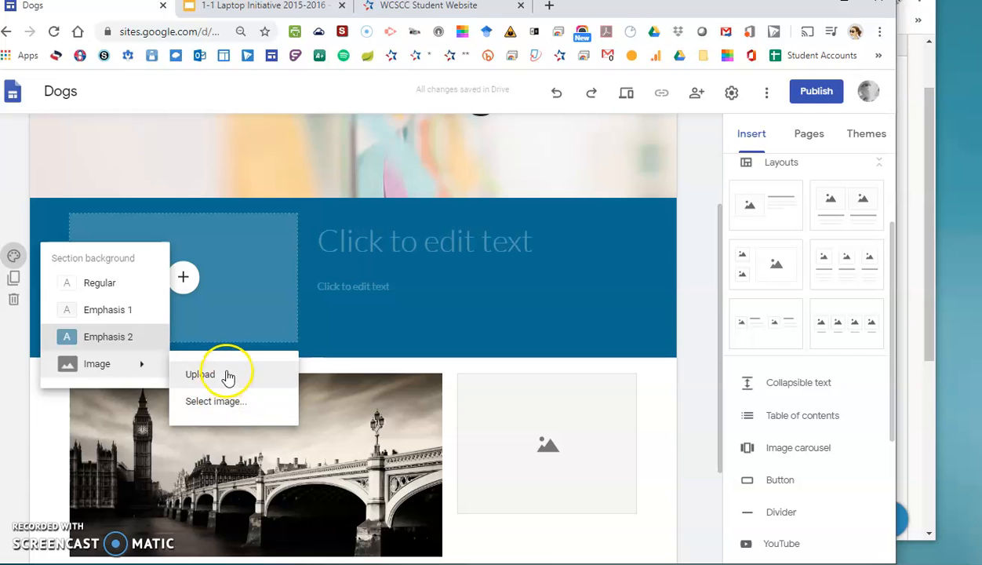
left_click(226, 400)
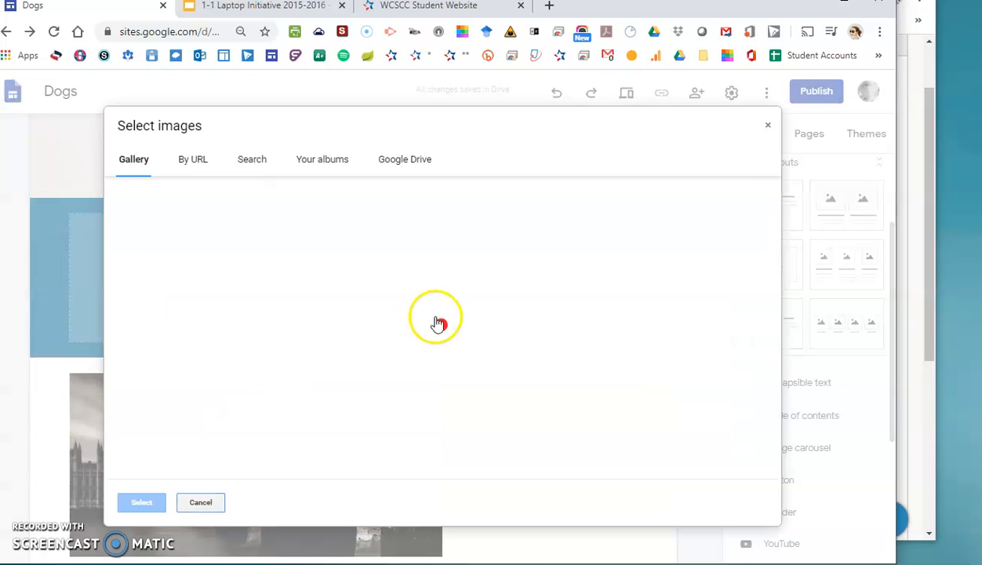
scroll(625, 328, "down", 10)
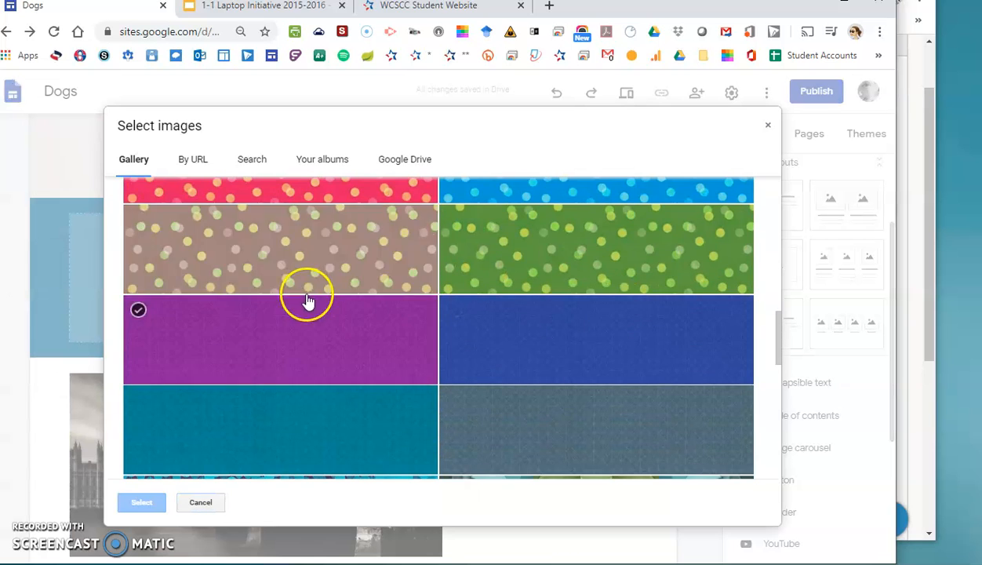
left_click(307, 291)
left_click(132, 505)
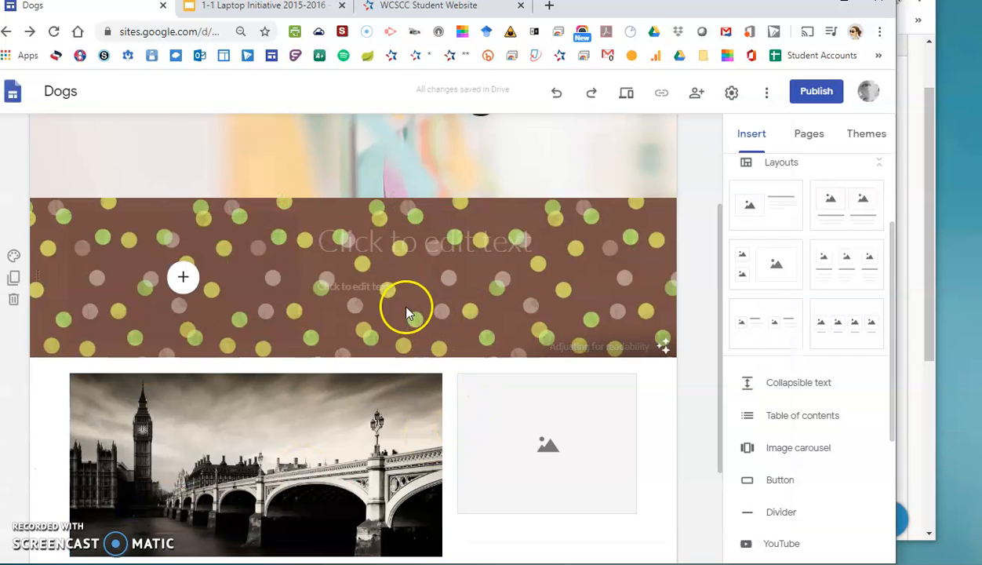
scroll(471, 408, "down", 2)
scroll(554, 407, "up", 3)
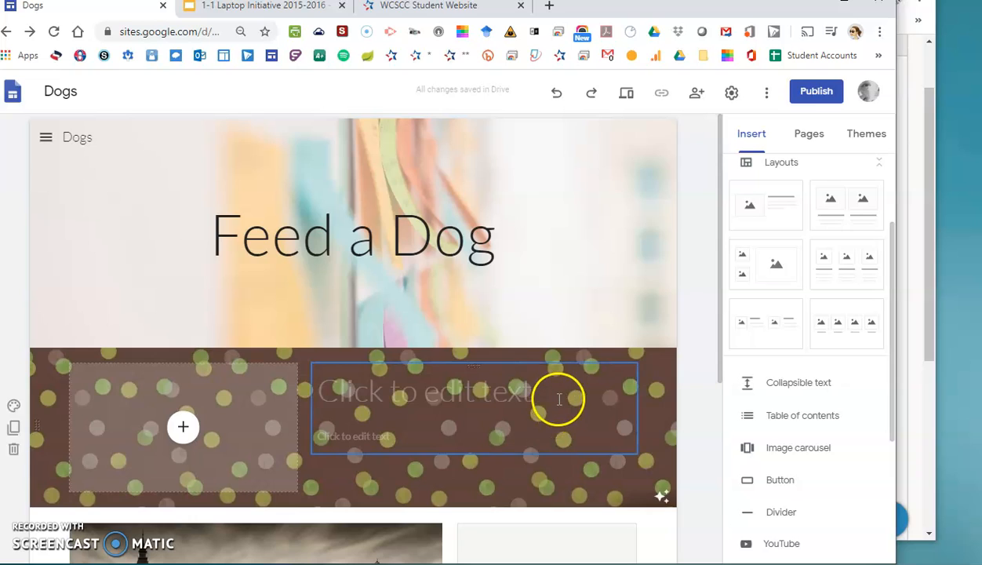
Look through the Simple theme's font styles and apply the Vision theme to the site.
left_click(865, 135)
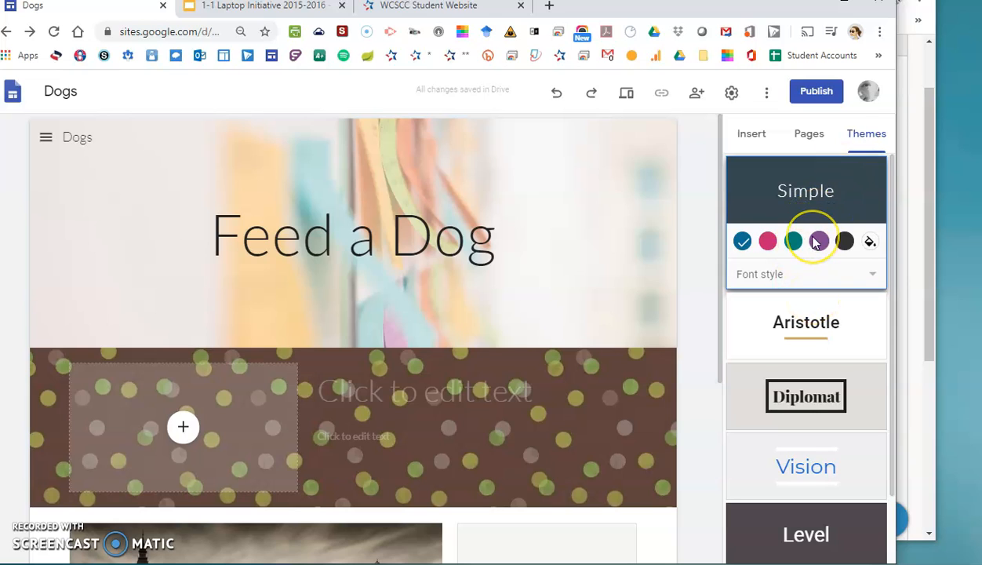
scroll(821, 237, "down", 1)
left_click(874, 195)
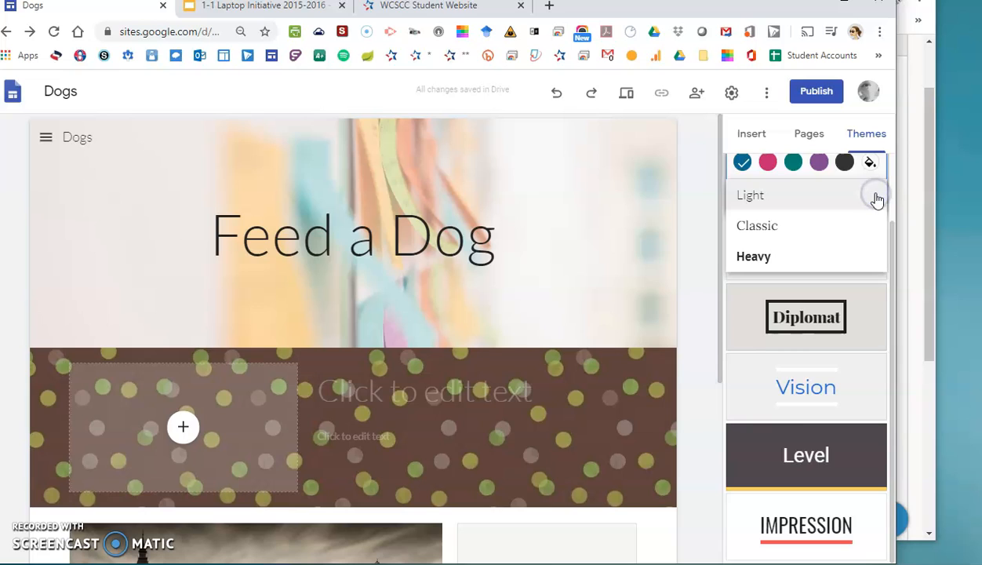
left_click(875, 195)
left_click(868, 158)
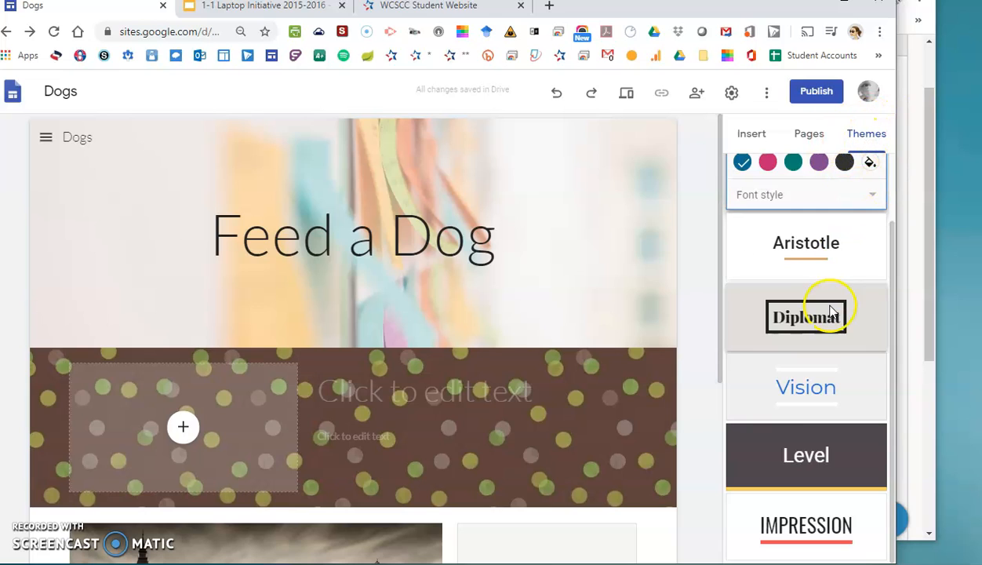
left_click(825, 400)
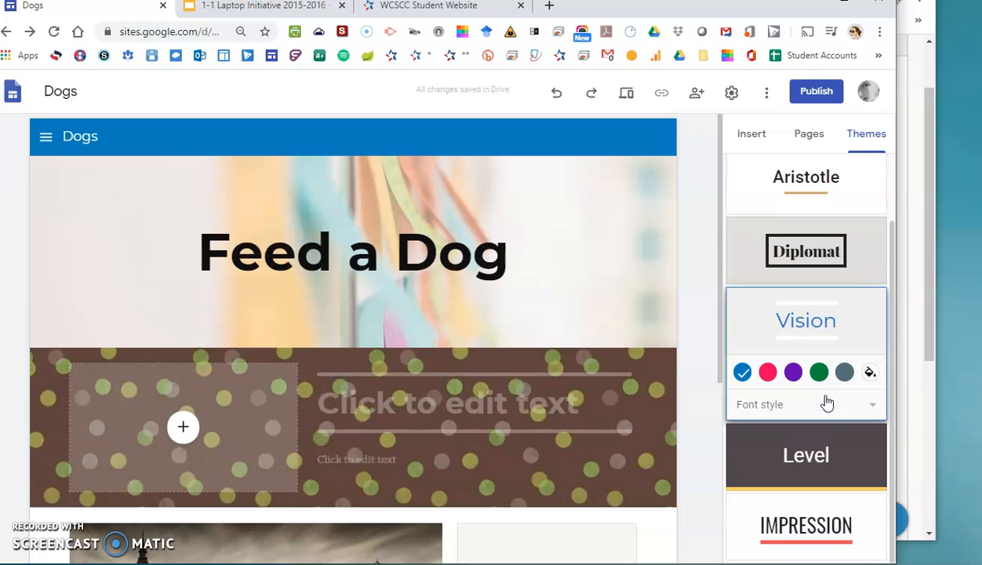
Enlarge the browser window and try the Level, Impression and Aristotle themes on the site.
mouse_move(753, 3)
left_mouse_down()
mouse_move(800, 0)
mouse_move(759, 0)
left_mouse_up()
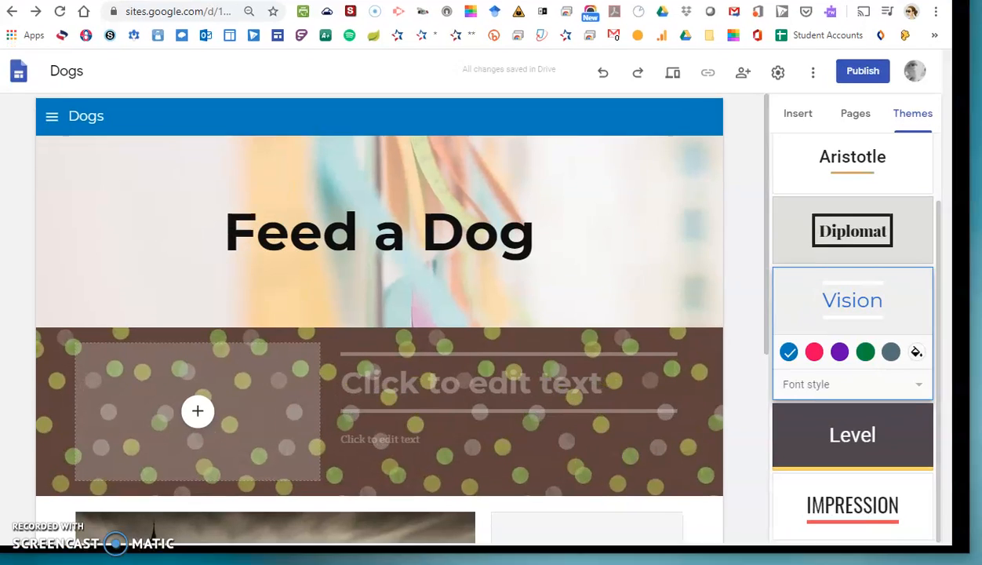
left_click(891, 445)
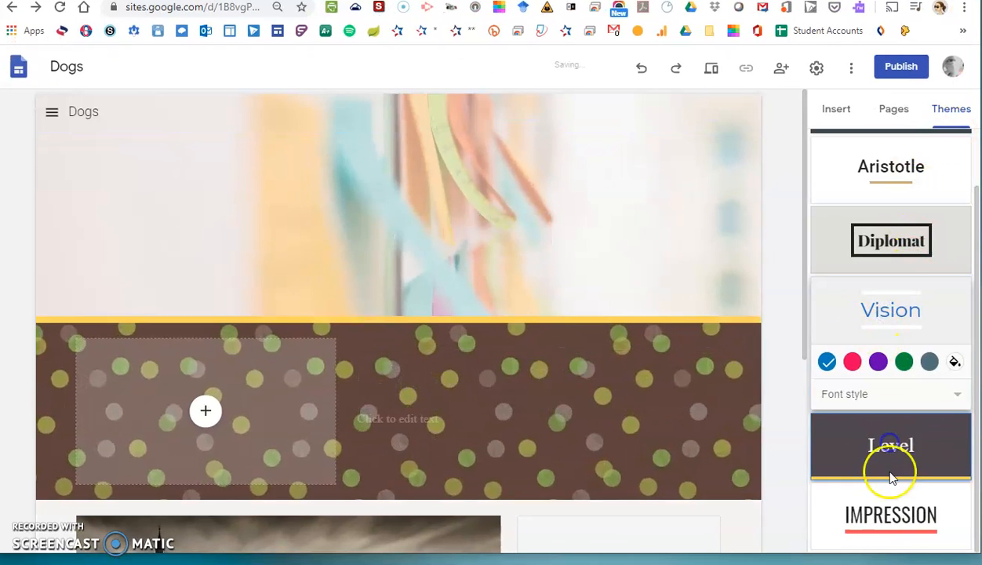
left_click(887, 506)
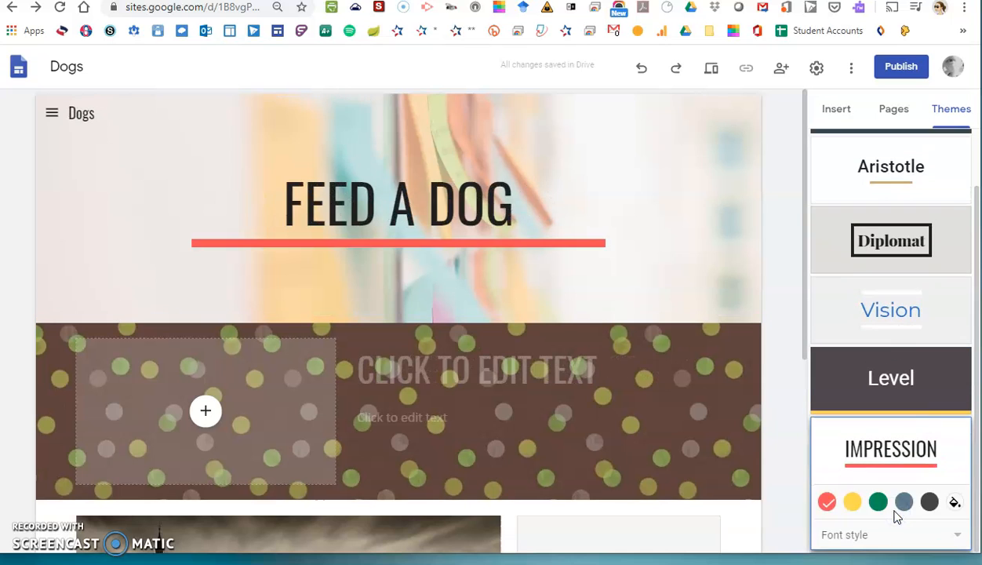
scroll(888, 241, "up", 1)
left_click(896, 251)
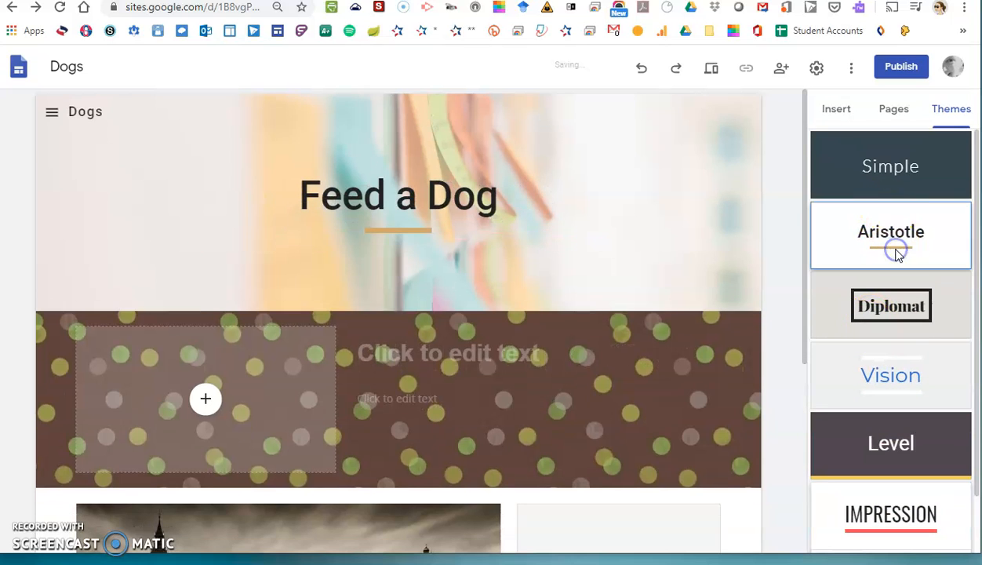
Apply the Impression theme to the site with the green accent color.
left_click(901, 515)
left_click(876, 504)
left_click(877, 502)
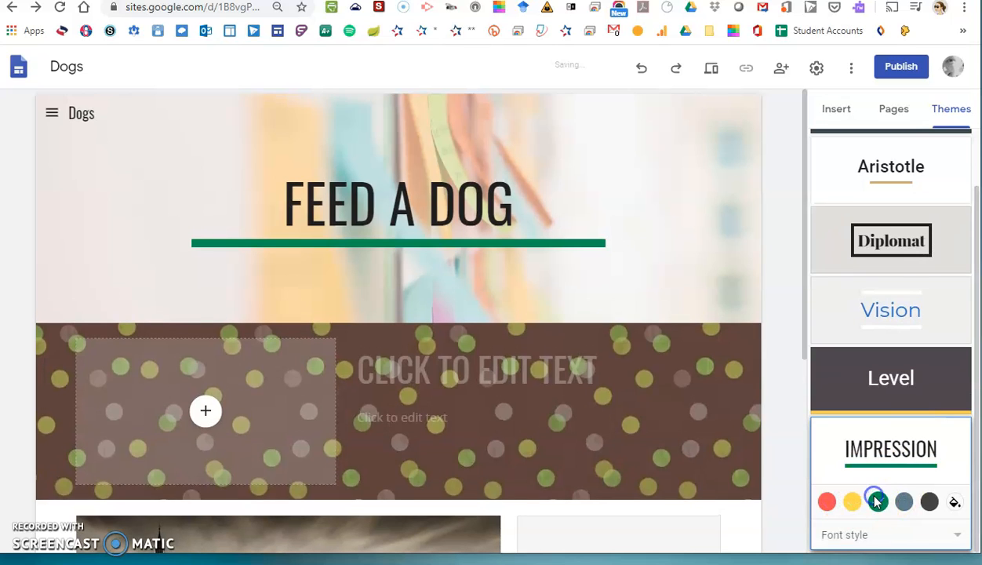
mouse_move(422, 276)
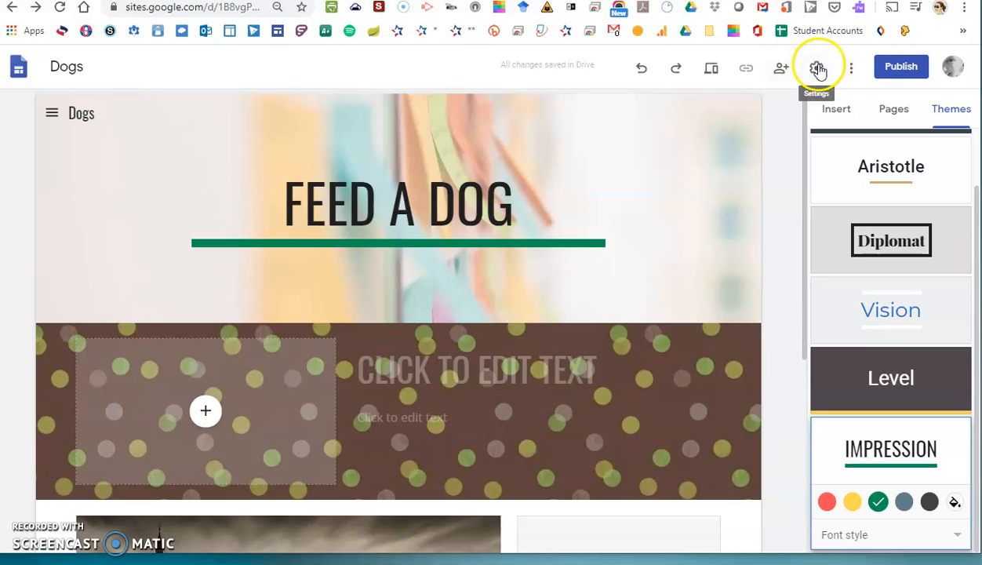
Publish the site at the web address dogs, viewable by anyone at Wayne County Schools Career Center.
left_click(902, 69)
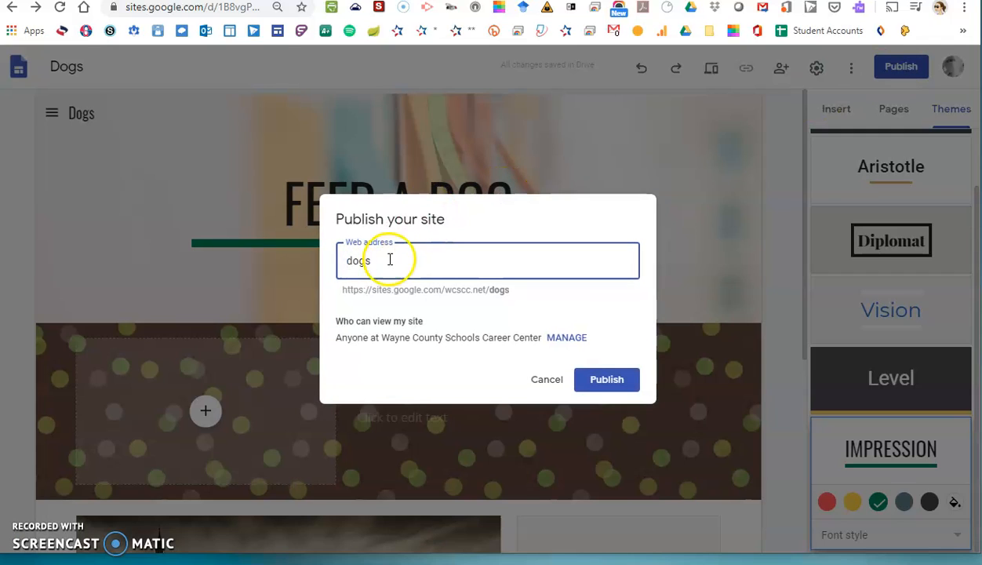
left_click_drag(355, 258, 398, 263)
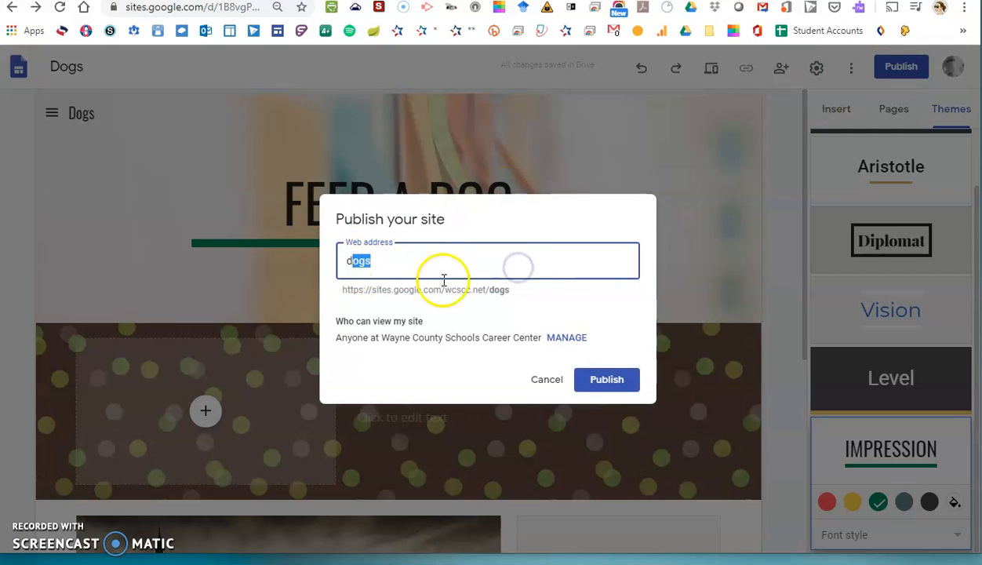
left_click(340, 336)
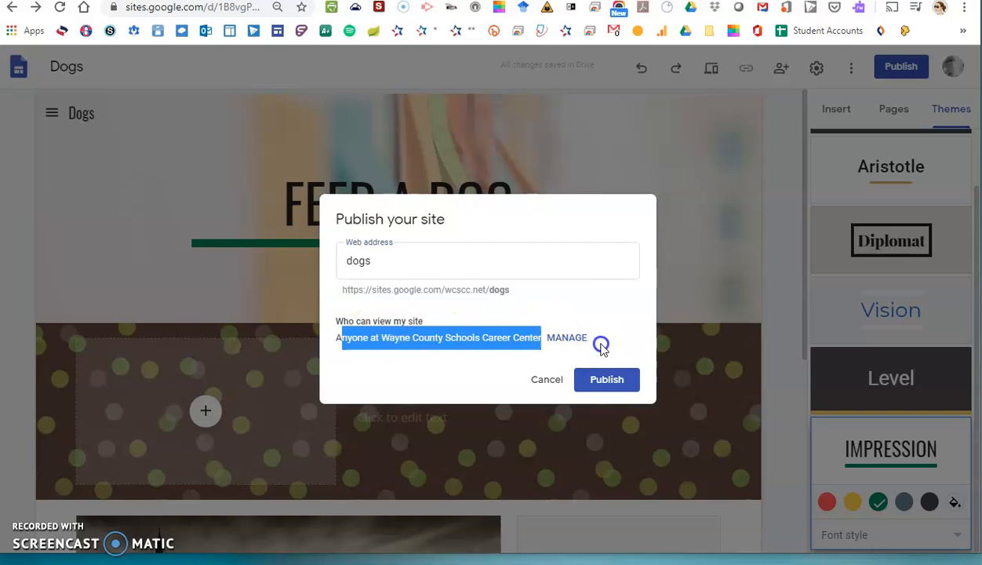
left_click(494, 353)
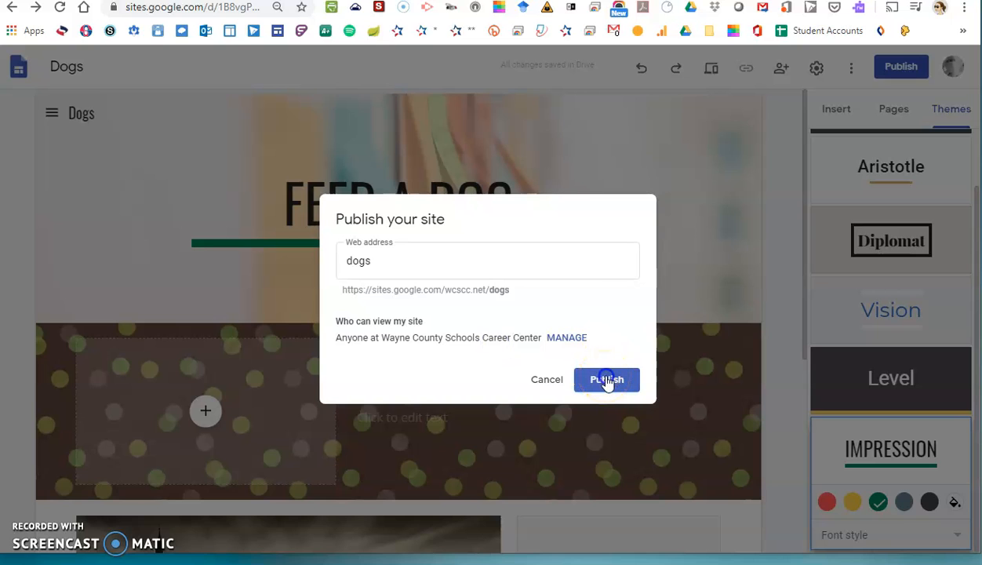
left_click(606, 380)
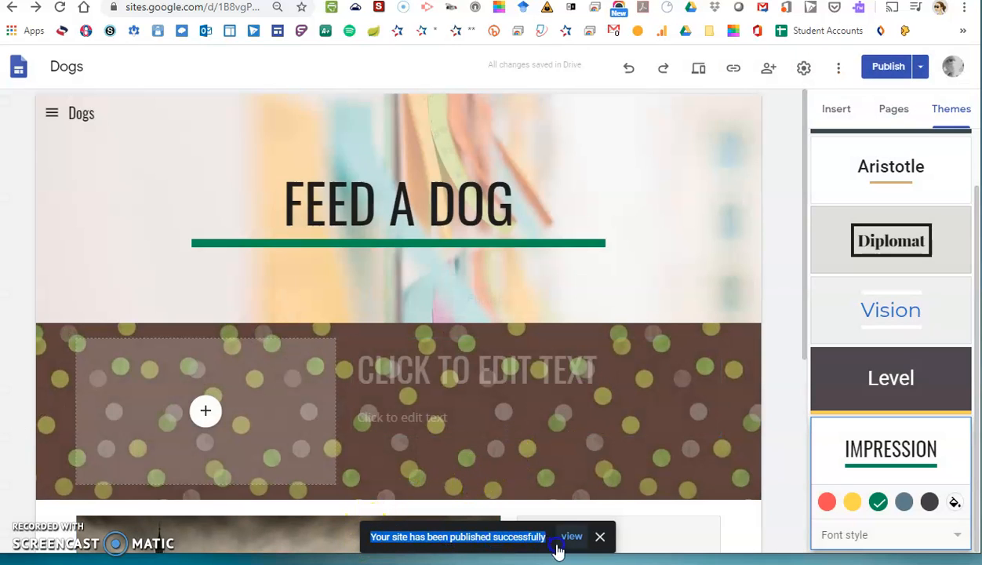
Open the published site and look over its Feed a Dog page and web address.
left_click(920, 70)
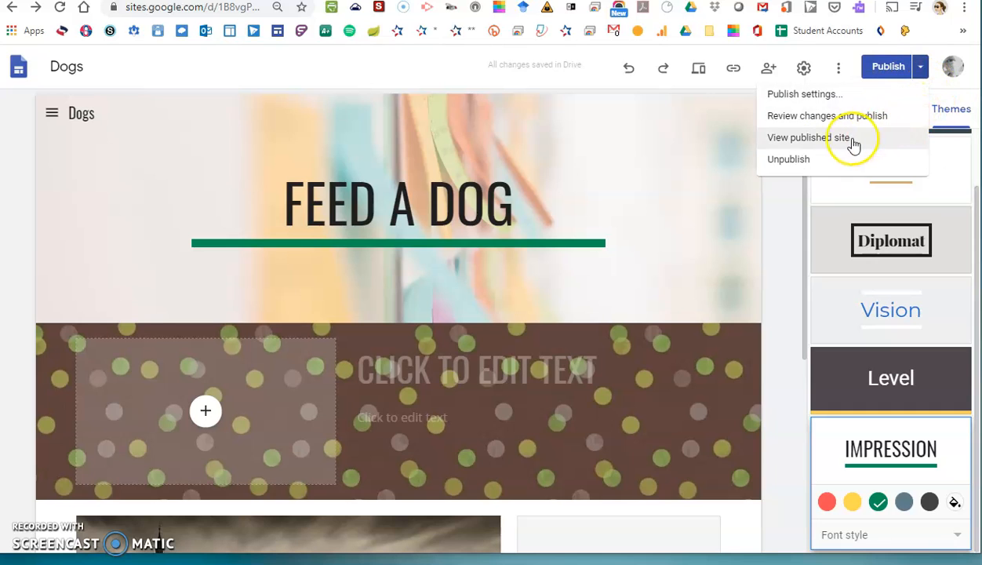
left_click(809, 138)
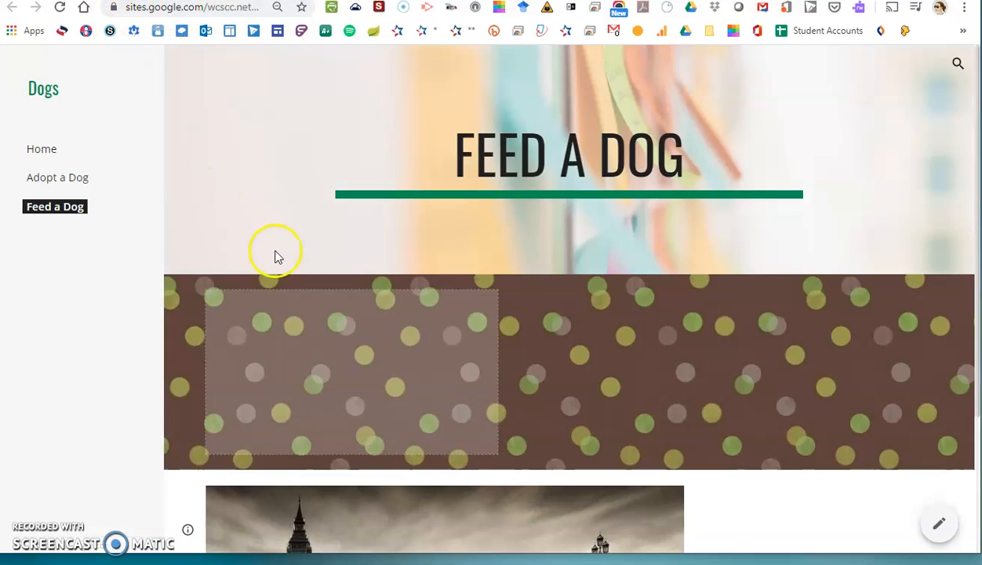
scroll(375, 333, "down", 2)
scroll(374, 334, "up", 2)
left_click(204, 11)
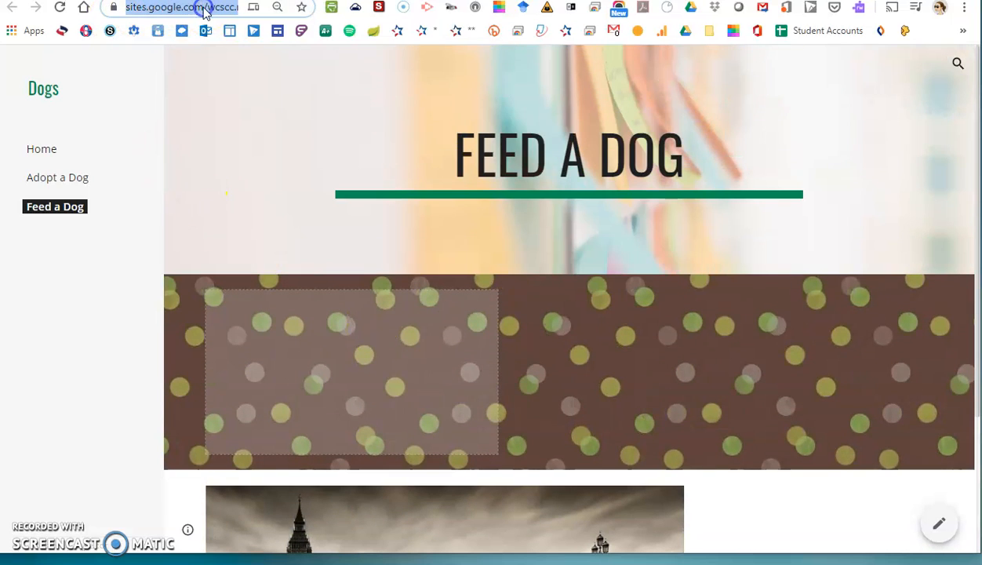
Look over the published Home page and return to the site editor.
left_click(42, 149)
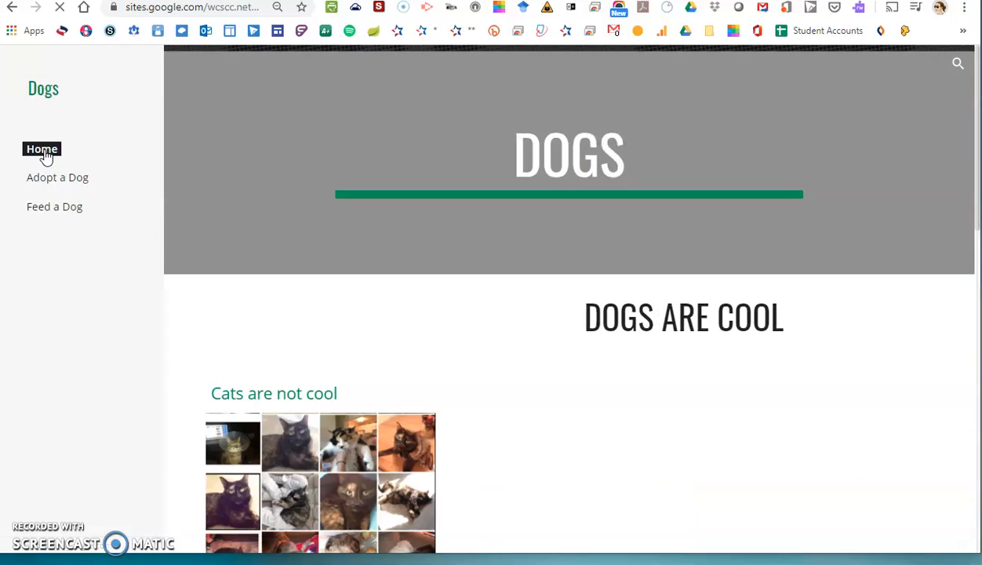
scroll(573, 275, "down", 5)
scroll(574, 274, "up", 5)
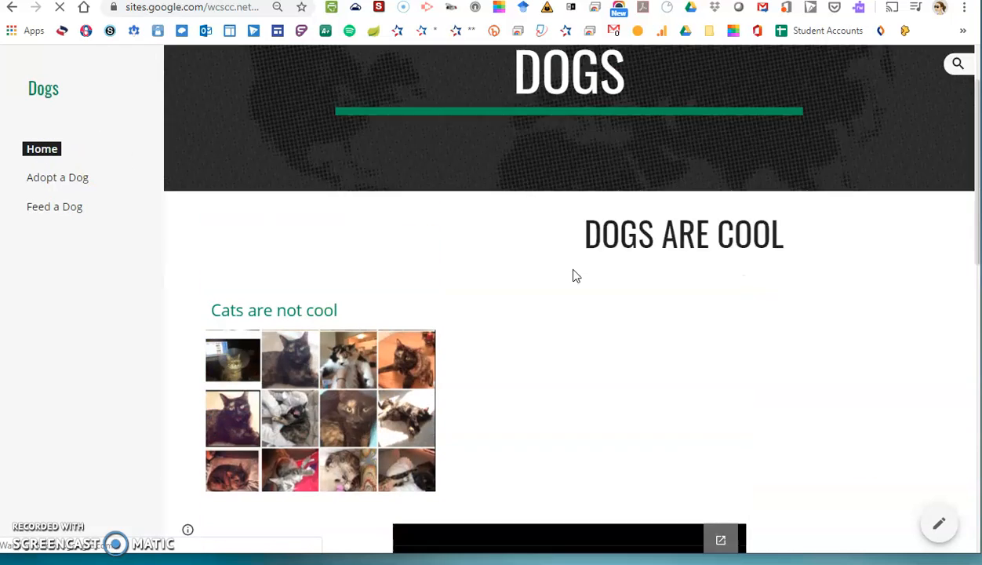
key("ctrl+shift+Tab")
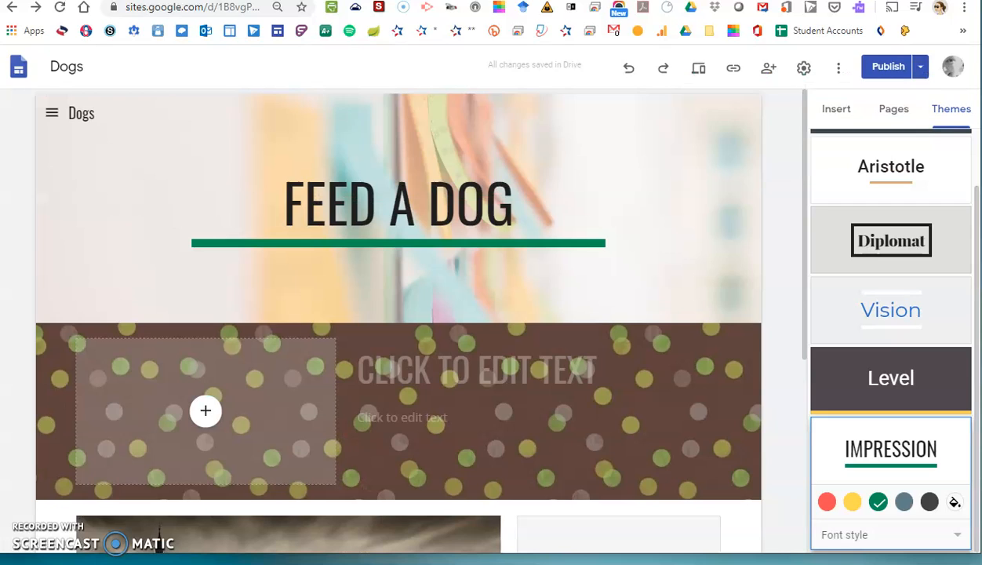